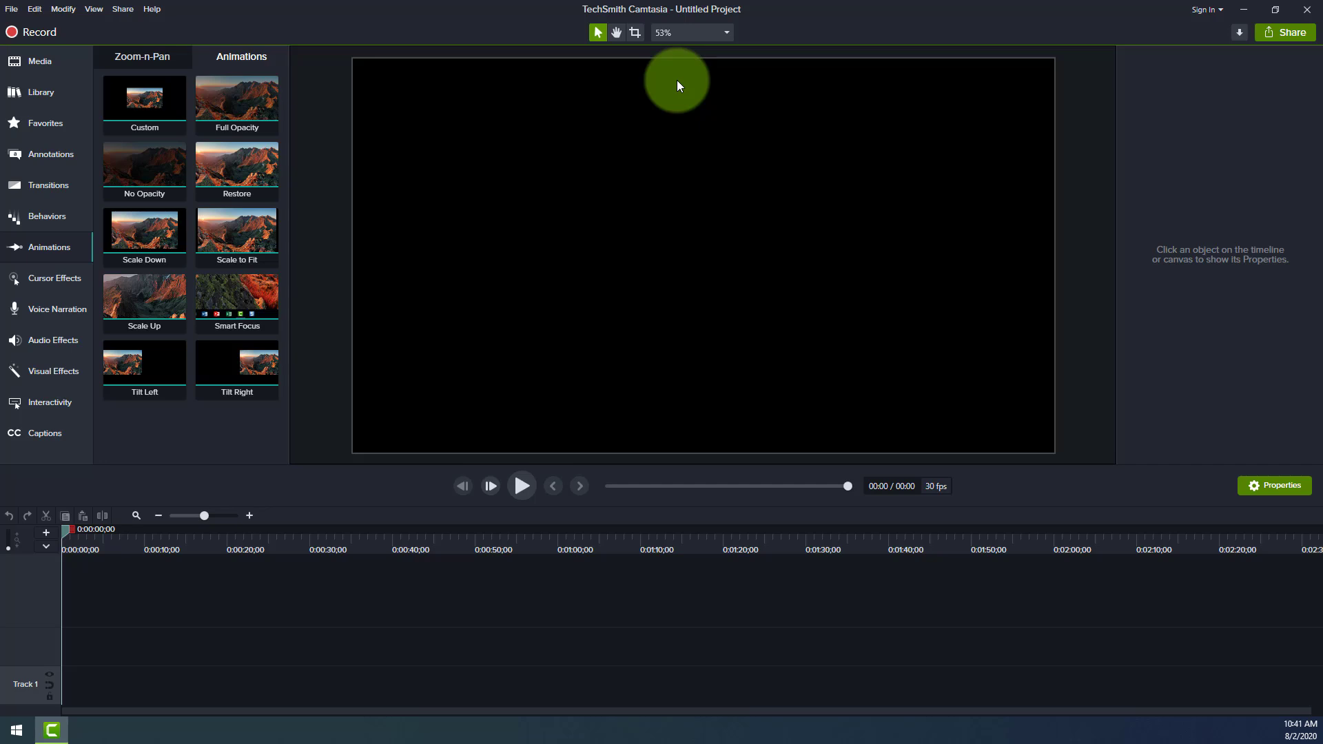
Place the white text rectangle callout at the start of Track 1 and add a Custom animation to it
{"action": "left_click", "coordinate": [51, 152]}
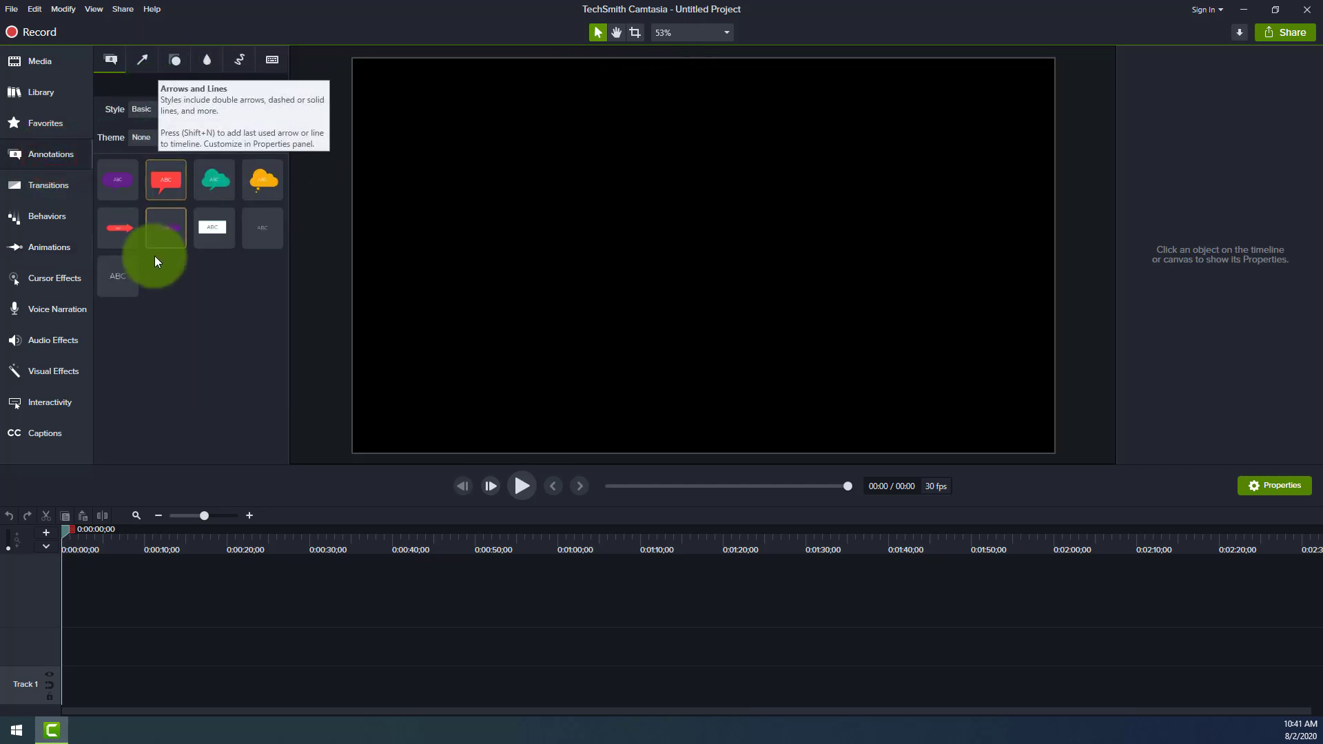
{"action": "left_click_drag", "start_coordinate": [213, 227], "coordinate": [49, 699]}
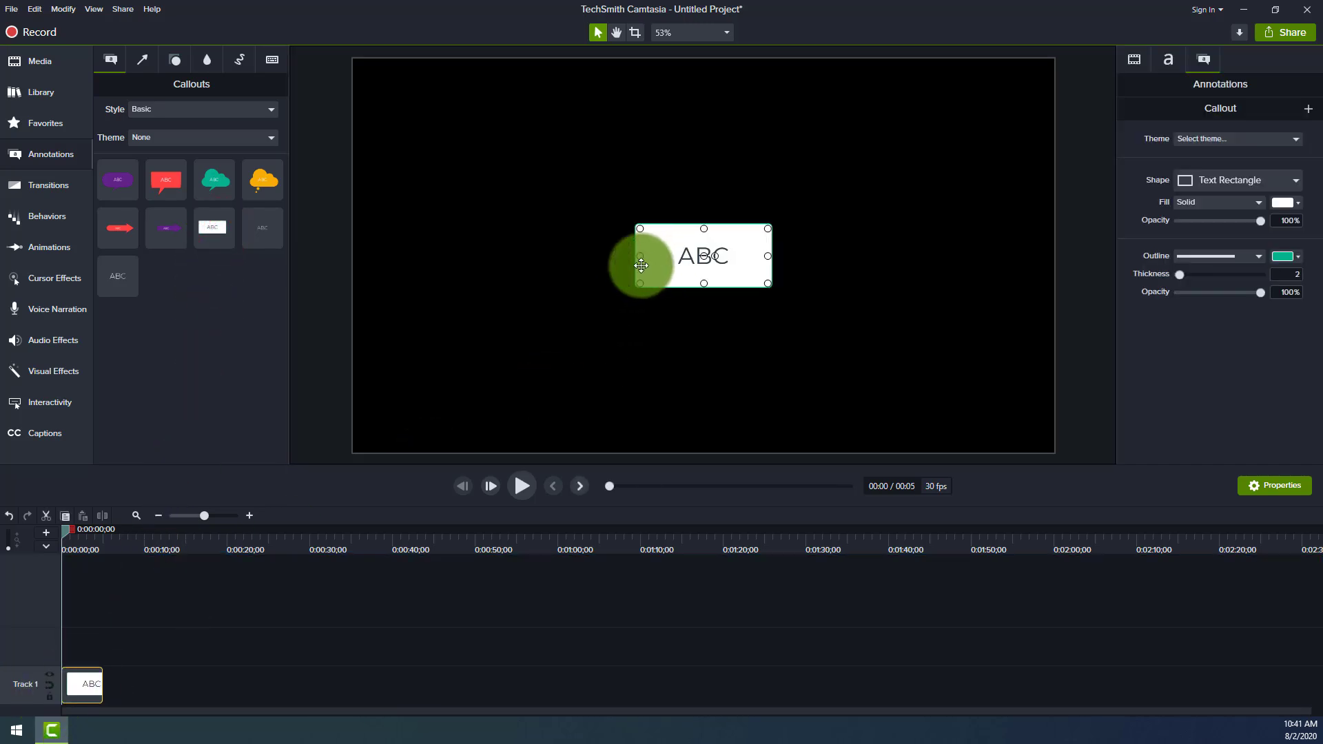
{"action": "left_click", "coordinate": [57, 243]}
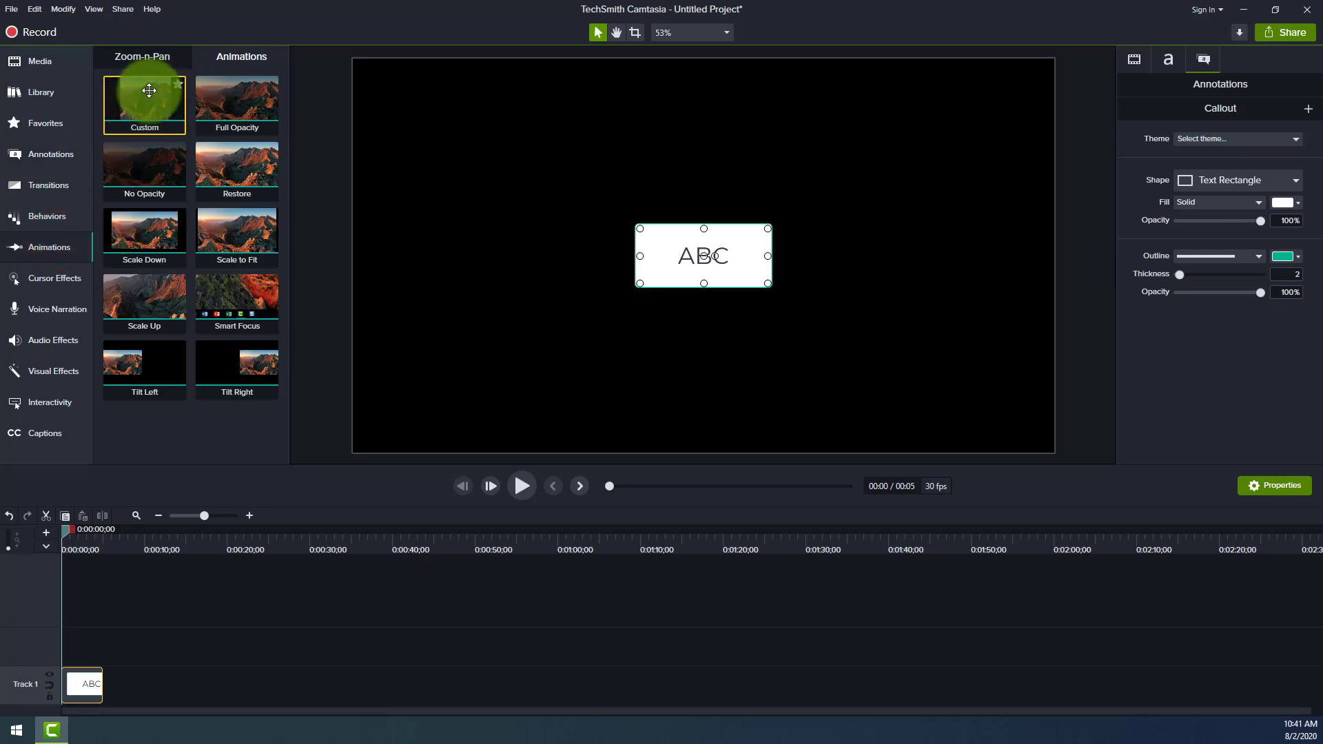
{"action": "mouse_move", "coordinate": [143, 118]}
{"action": "left_mouse_down"}
{"action": "mouse_move", "coordinate": [137, 103]}
{"action": "mouse_move", "coordinate": [136, 463]}
{"action": "mouse_move", "coordinate": [106, 690]}
{"action": "mouse_move", "coordinate": [71, 689]}
{"action": "mouse_move", "coordinate": [87, 687]}
{"action": "left_mouse_up"}
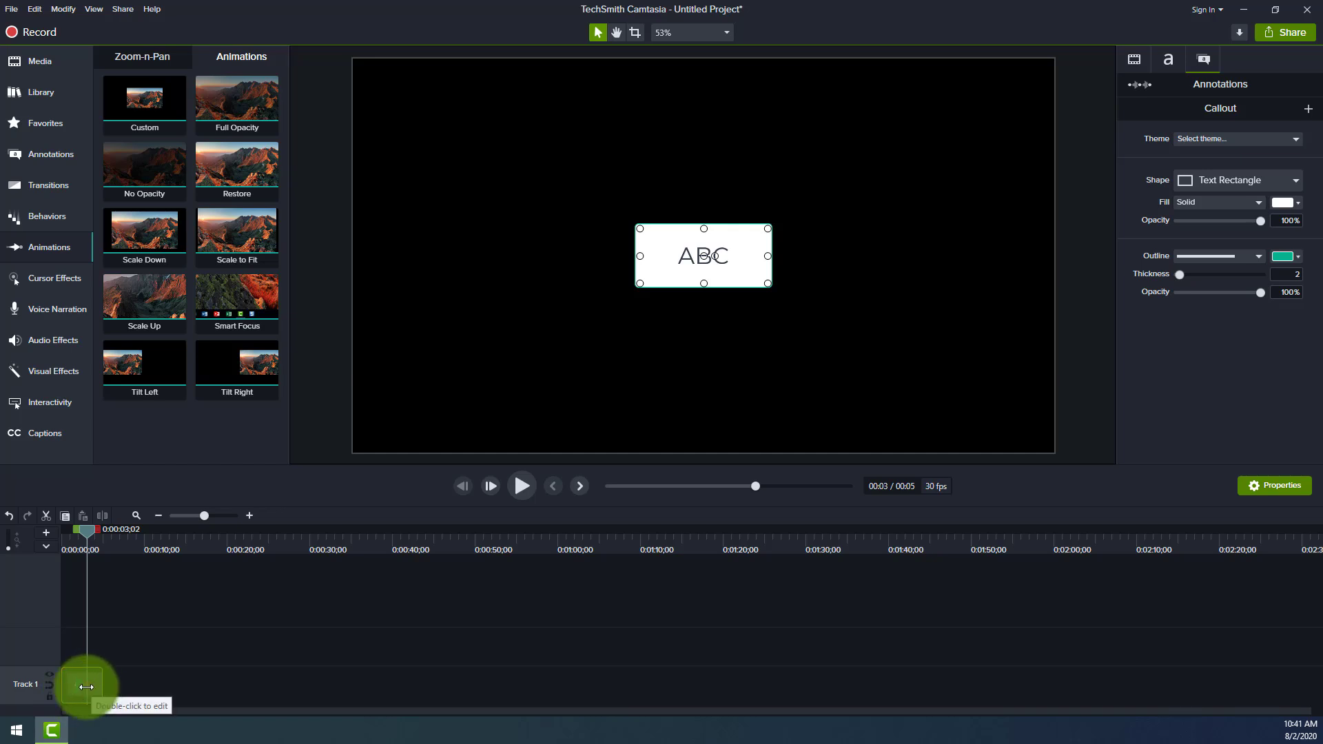
Move the callout's animation so that it starts at 00:00:01;00 with a one-second duration
{"action": "left_click_drag", "start_coordinate": [111, 528], "coordinate": [73, 533]}
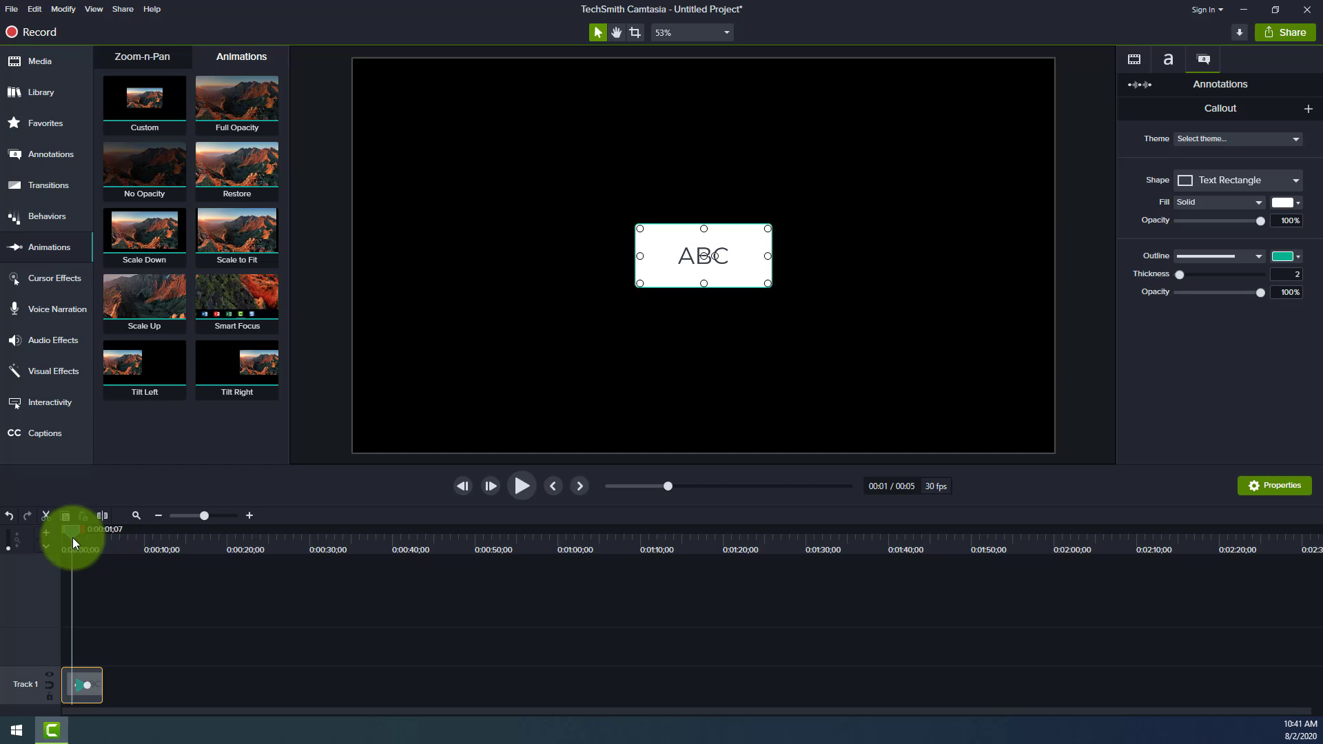
{"action": "left_click", "coordinate": [136, 516]}
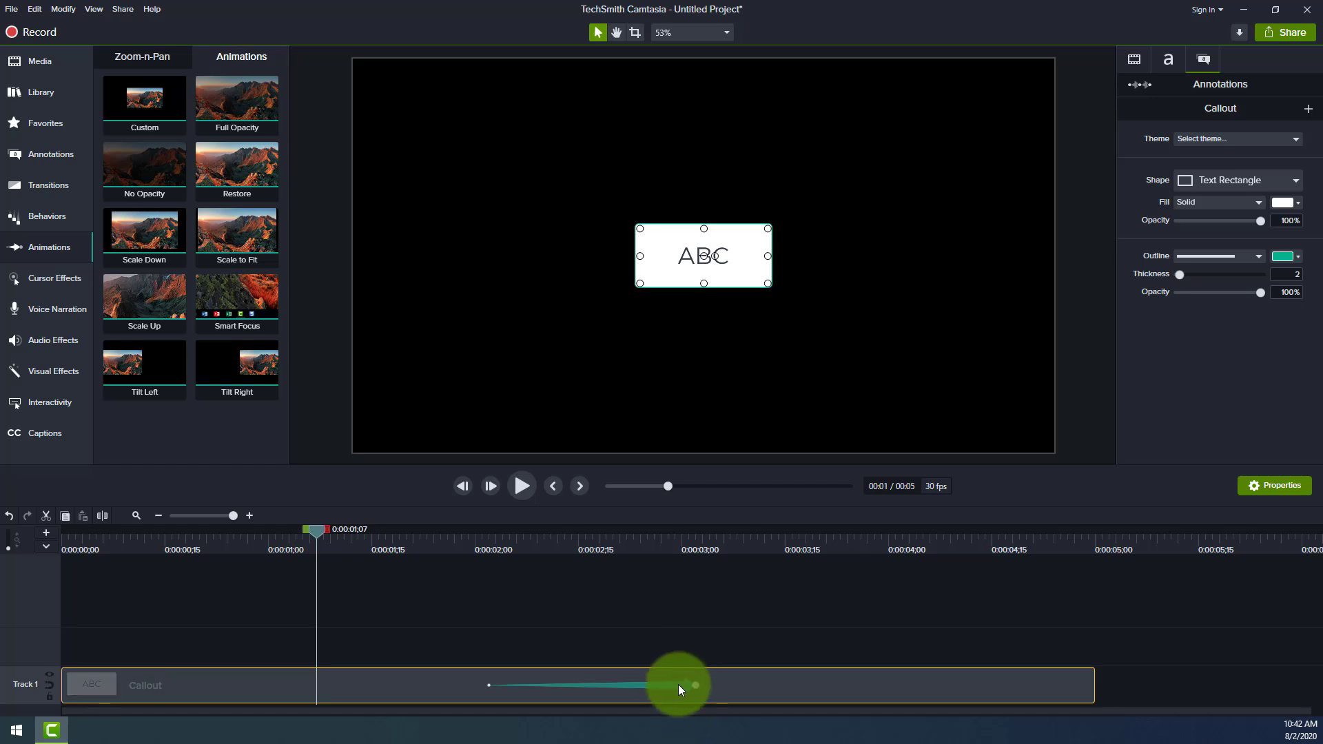
{"action": "left_click_drag", "start_coordinate": [678, 684], "coordinate": [467, 688]}
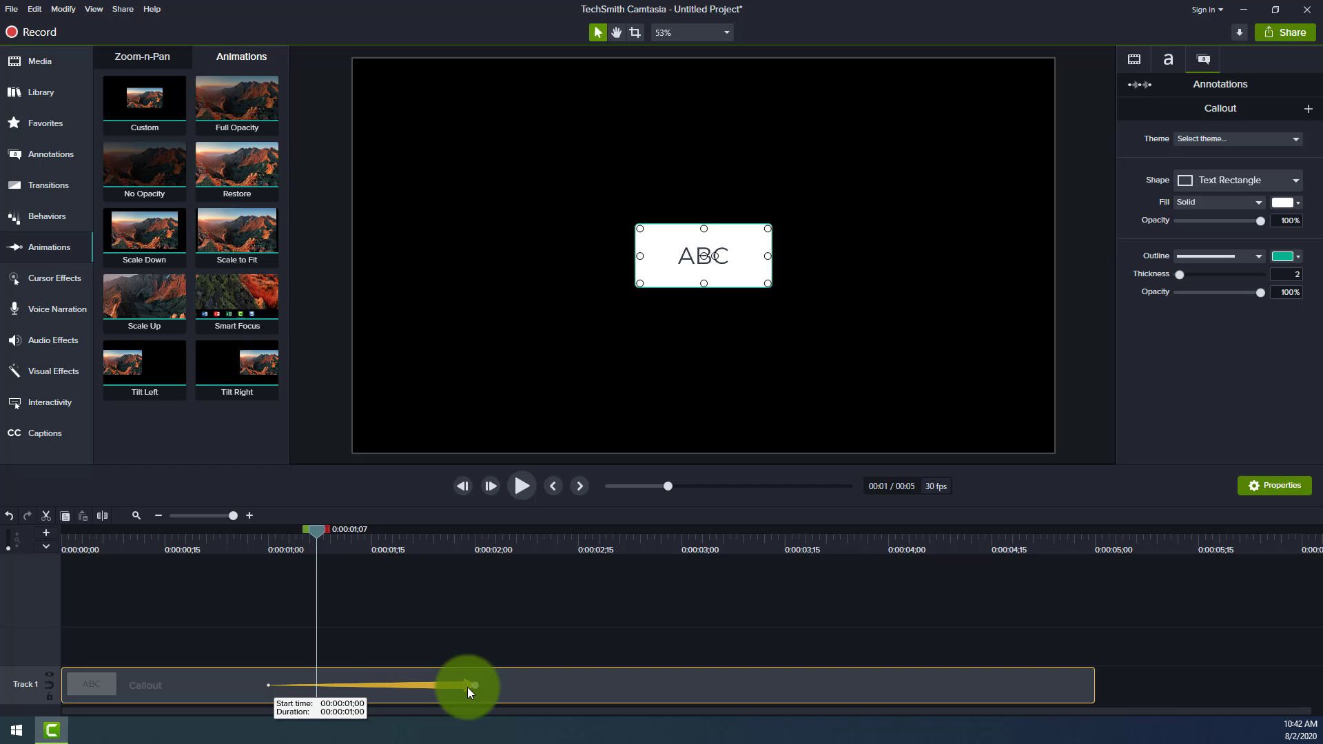
{"action": "left_click_drag", "start_coordinate": [467, 688], "coordinate": [469, 688]}
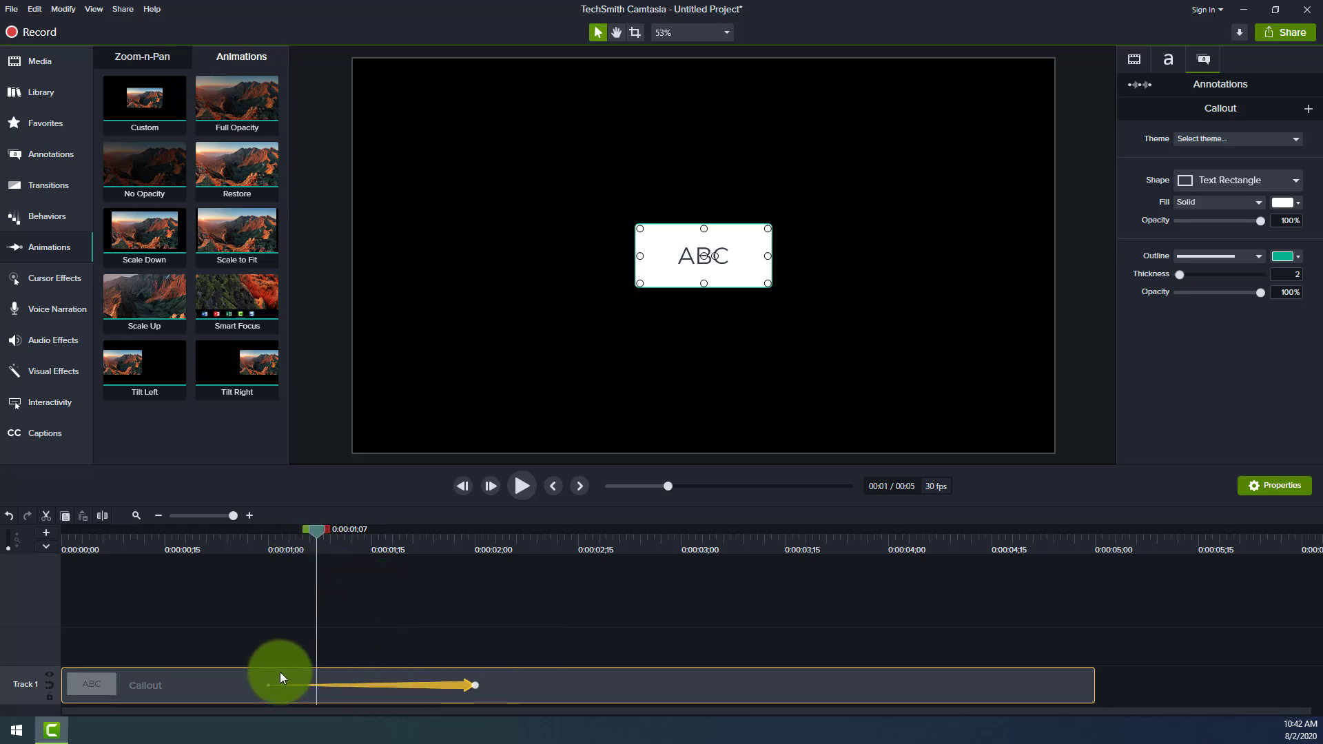
At the animation's end point, fill the callout green and resize it to cover the canvas's upper-right quarter
{"action": "left_click", "coordinate": [476, 685]}
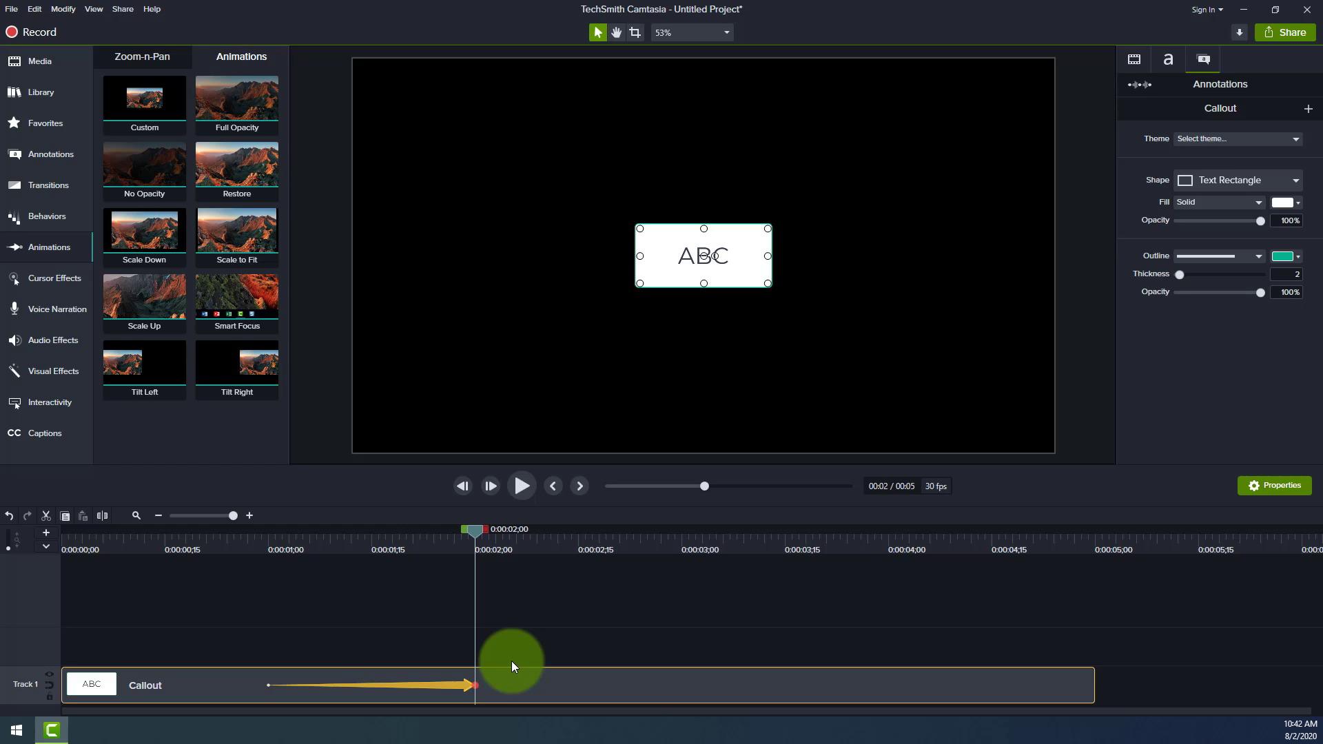
{"action": "left_click", "coordinate": [746, 244]}
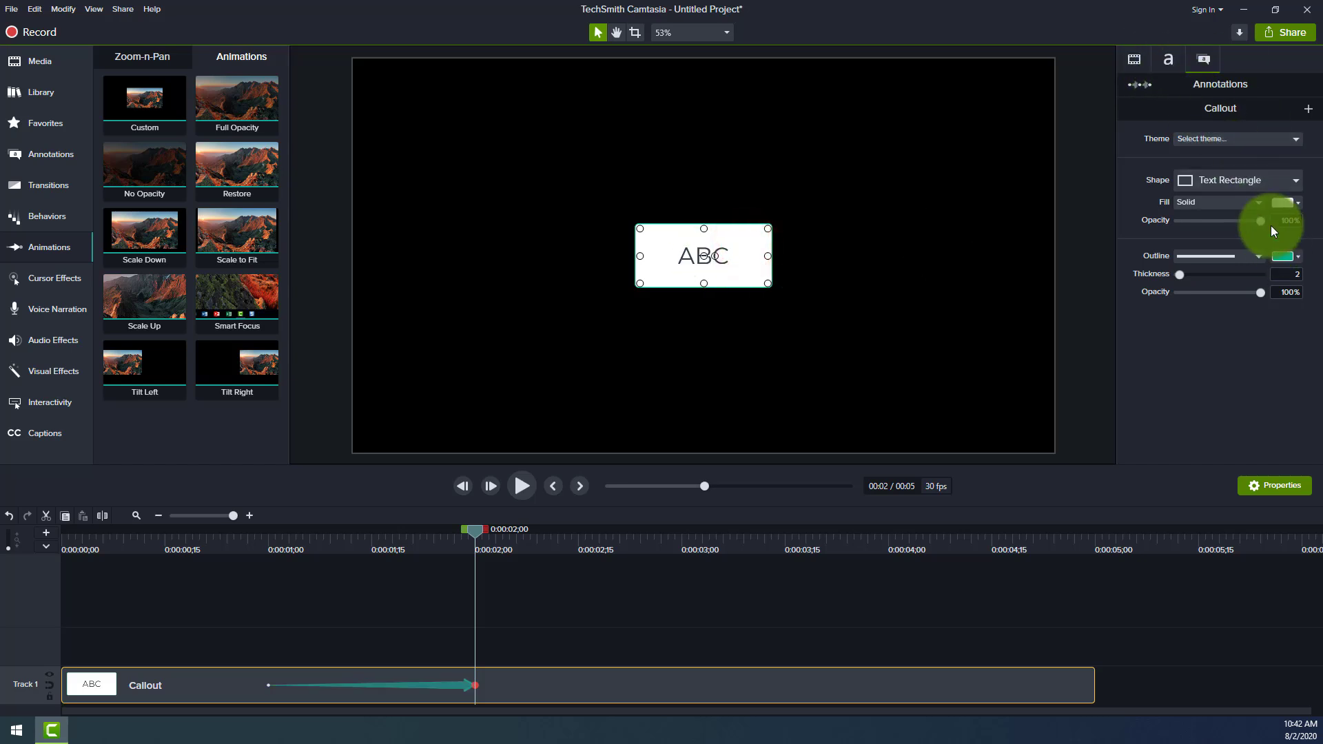
{"action": "left_click", "coordinate": [1290, 202]}
{"action": "left_click", "coordinate": [1231, 249]}
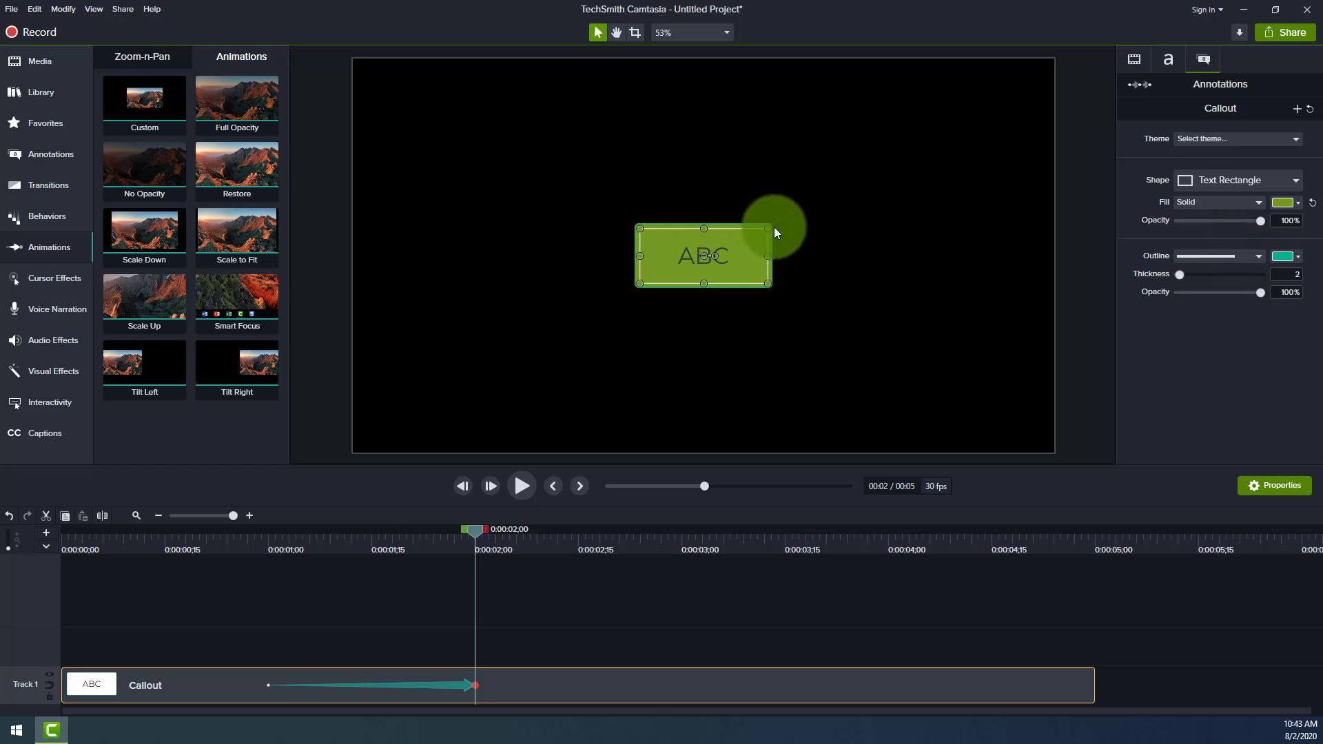
{"action": "left_click_drag", "start_coordinate": [750, 255], "coordinate": [1036, 84]}
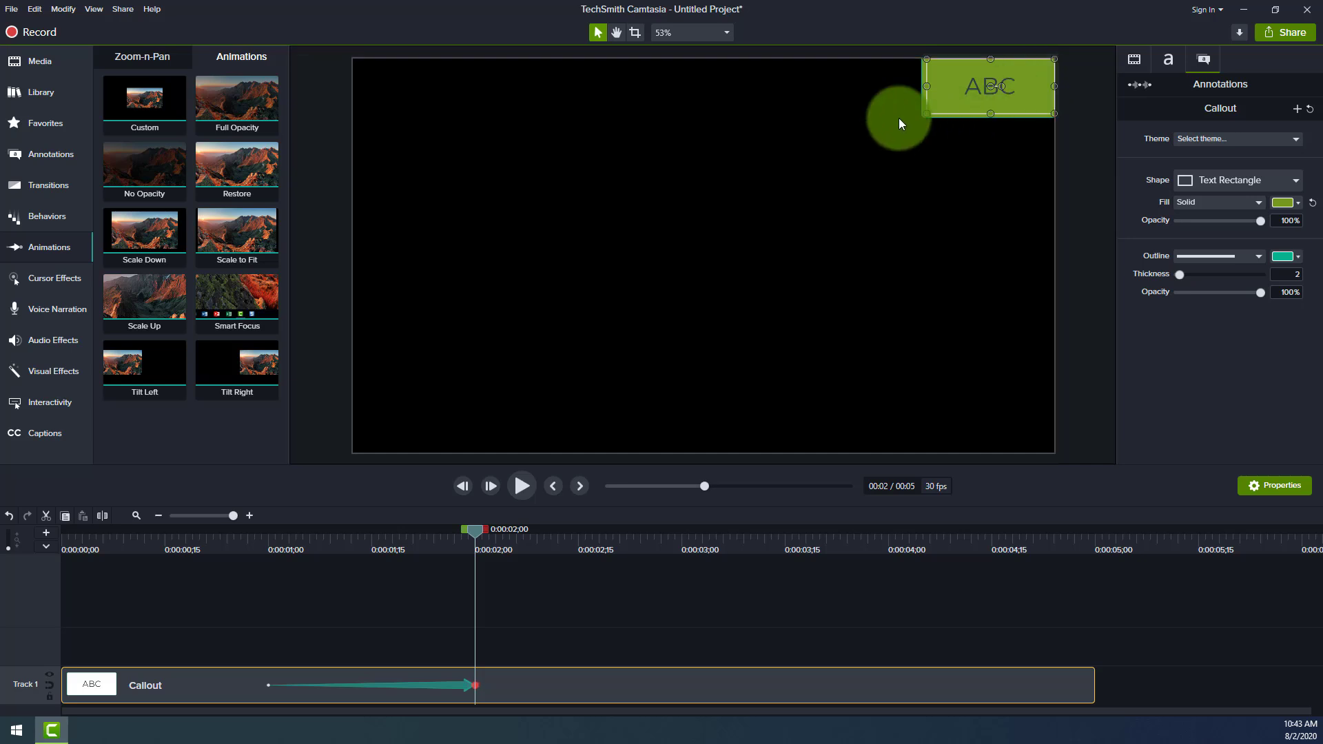
{"action": "left_click_drag", "start_coordinate": [929, 110], "coordinate": [705, 255]}
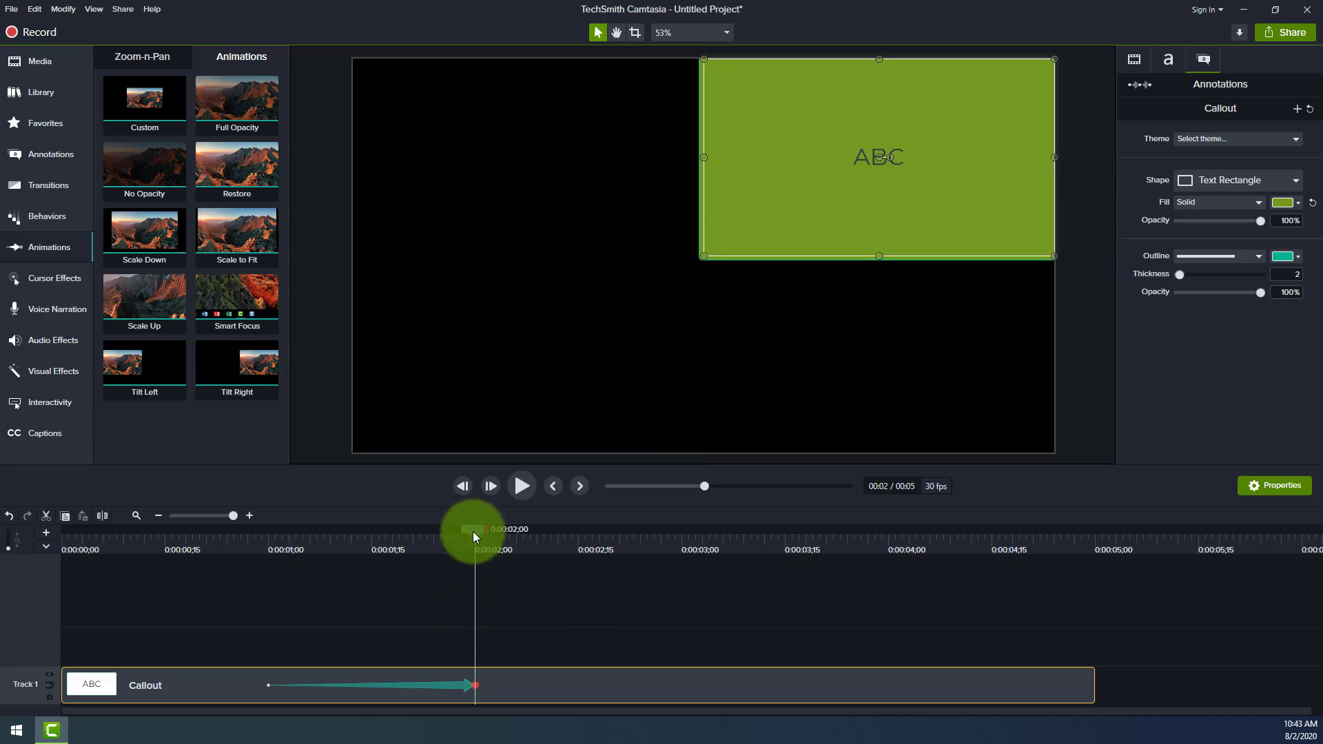
Play back the callout's first animation from before its start
{"action": "left_click_drag", "start_coordinate": [474, 530], "coordinate": [196, 552]}
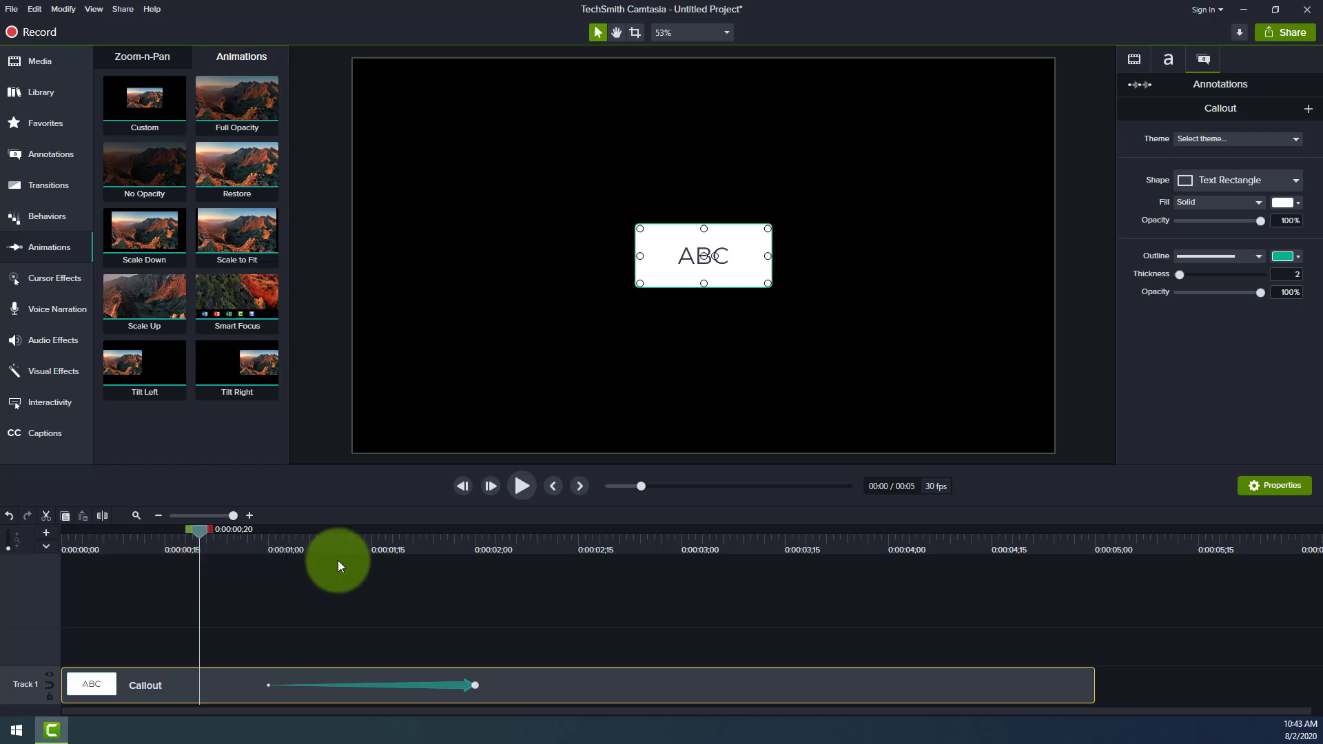
{"action": "left_click", "coordinate": [523, 485]}
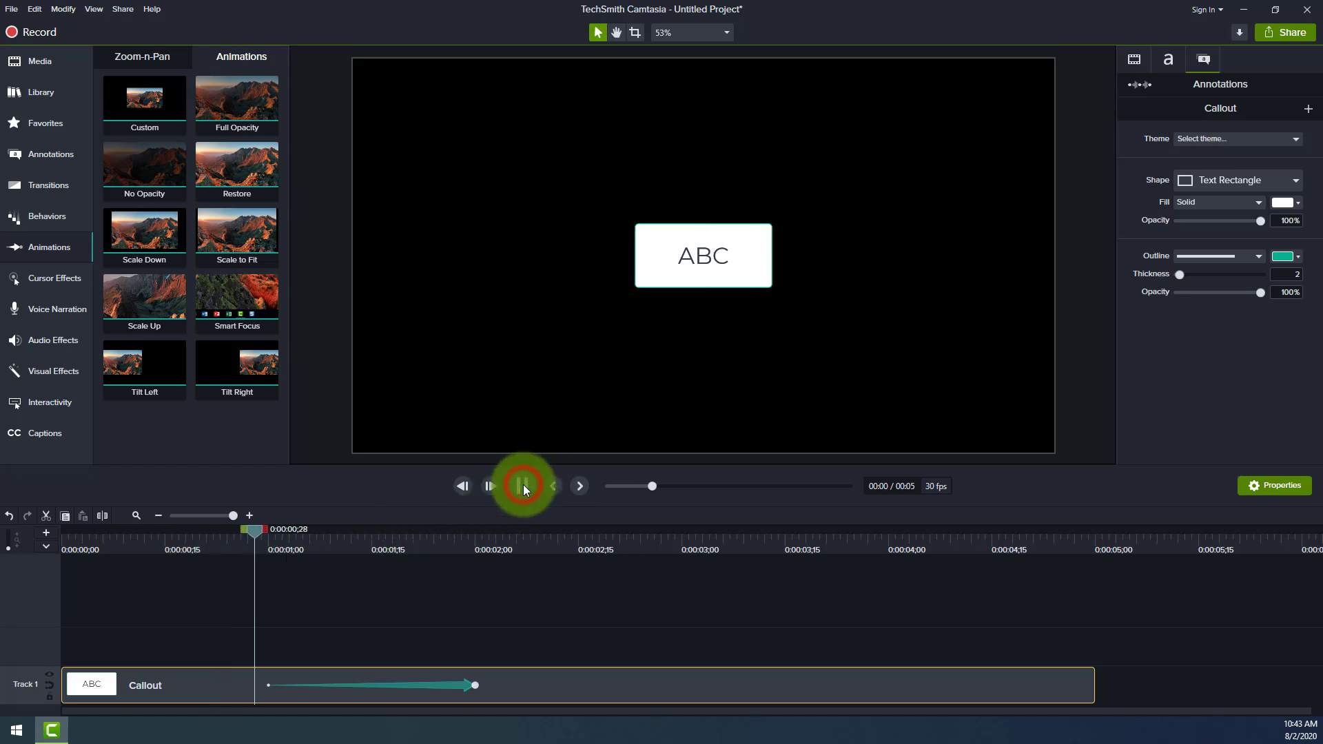
{"action": "left_click", "coordinate": [522, 485]}
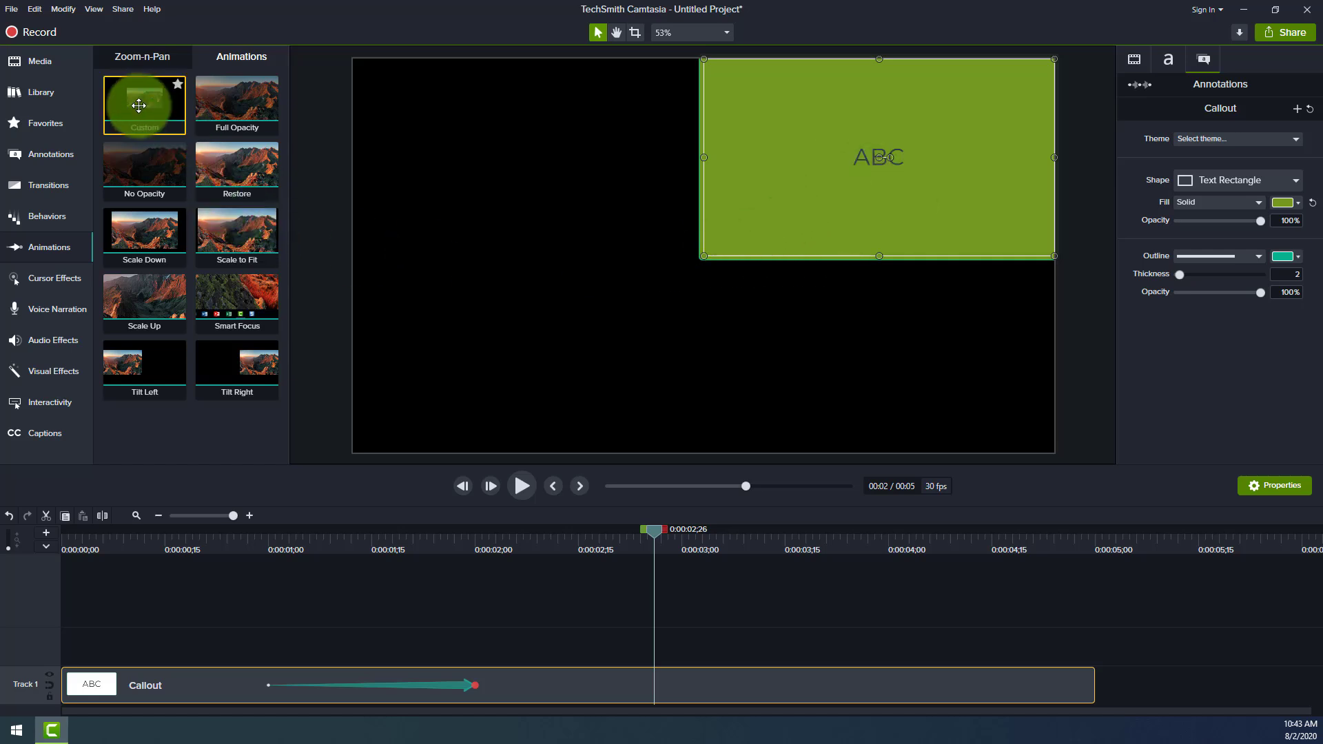
Add a second Custom animation after the first and move the callout to the canvas's lower-left quarter at its end point
{"action": "left_click_drag", "start_coordinate": [145, 101], "coordinate": [727, 685]}
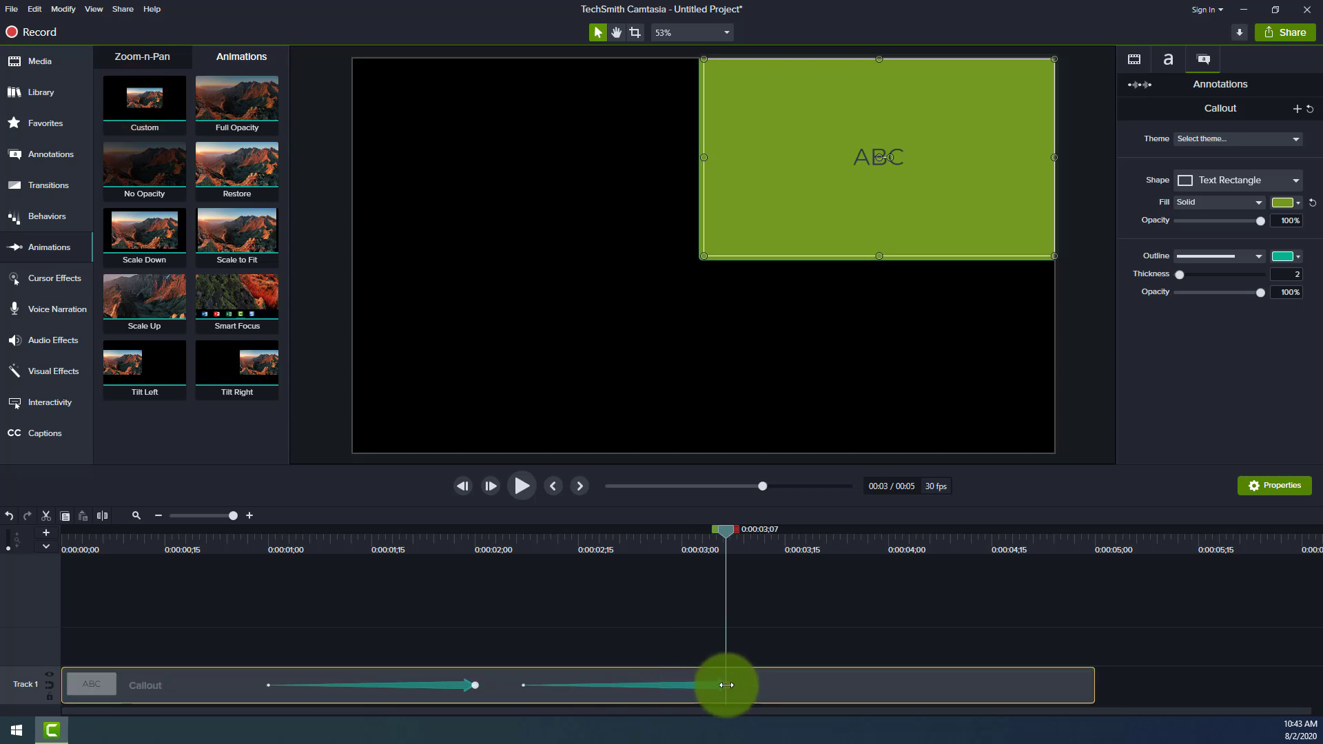
{"action": "left_click", "coordinate": [729, 685]}
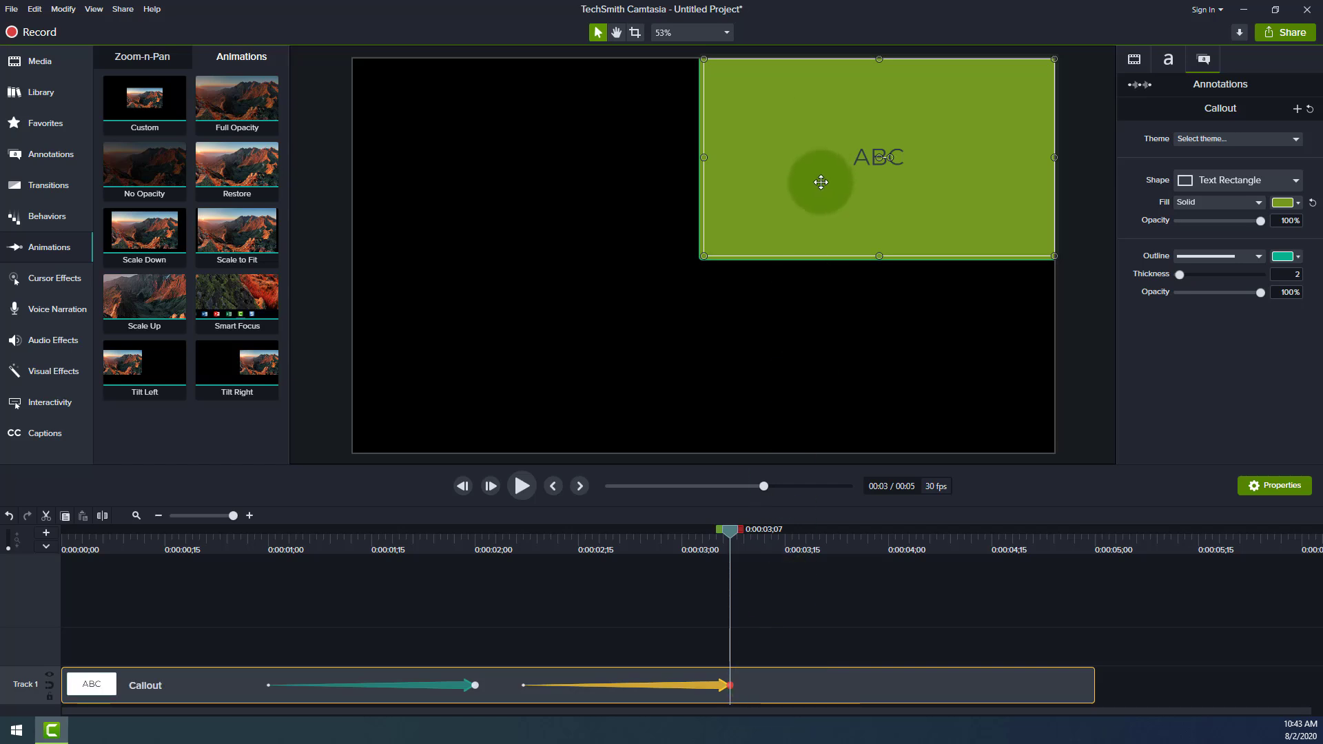
{"action": "left_click_drag", "start_coordinate": [821, 182], "coordinate": [466, 378]}
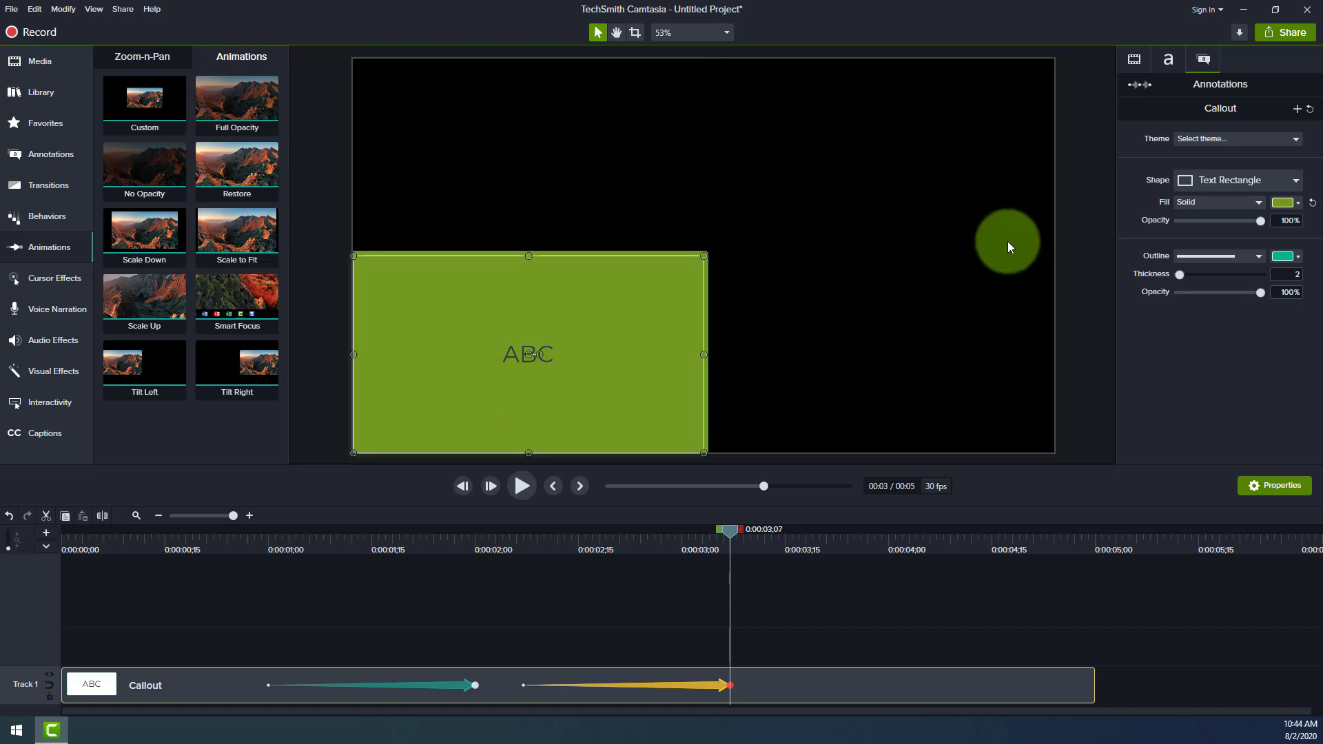
Set the callout's fill colour at the second animation's end point to blue #0000FF
{"action": "left_click", "coordinate": [1283, 202]}
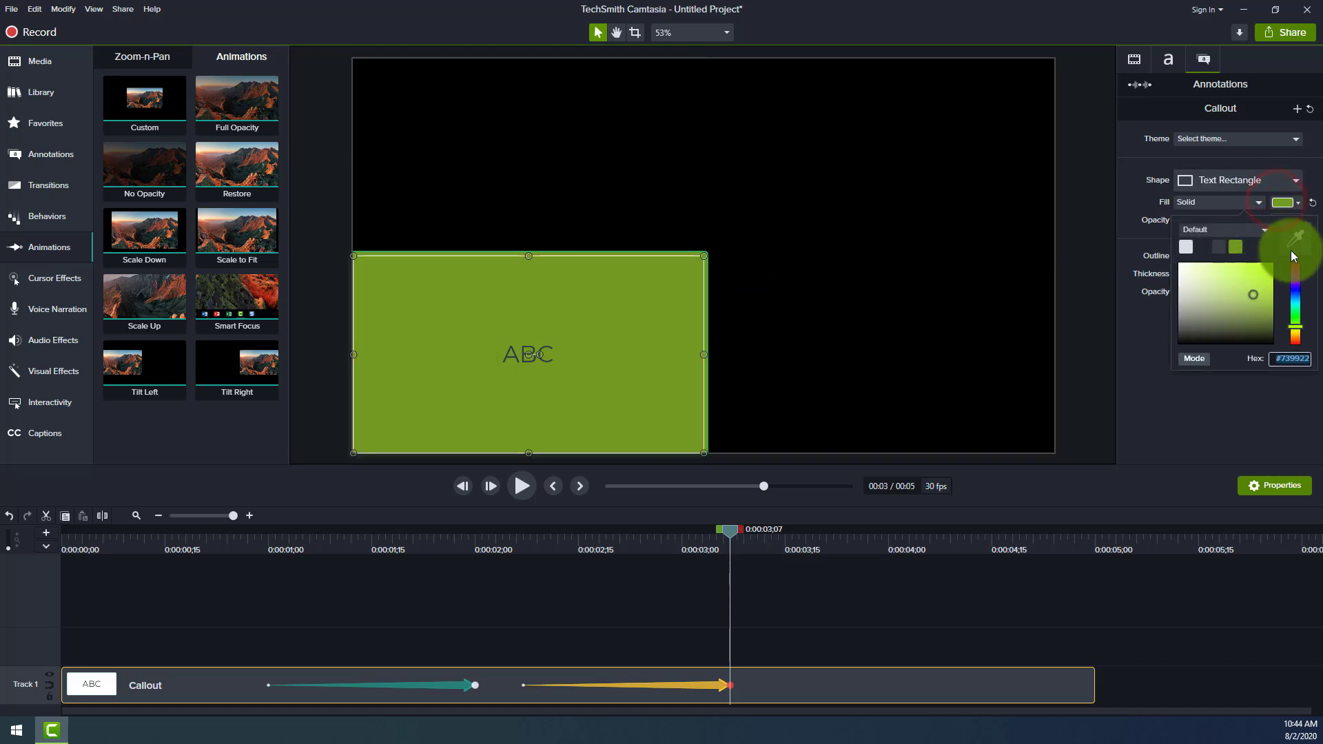
{"action": "left_click", "coordinate": [1294, 289]}
{"action": "left_click", "coordinate": [1252, 288]}
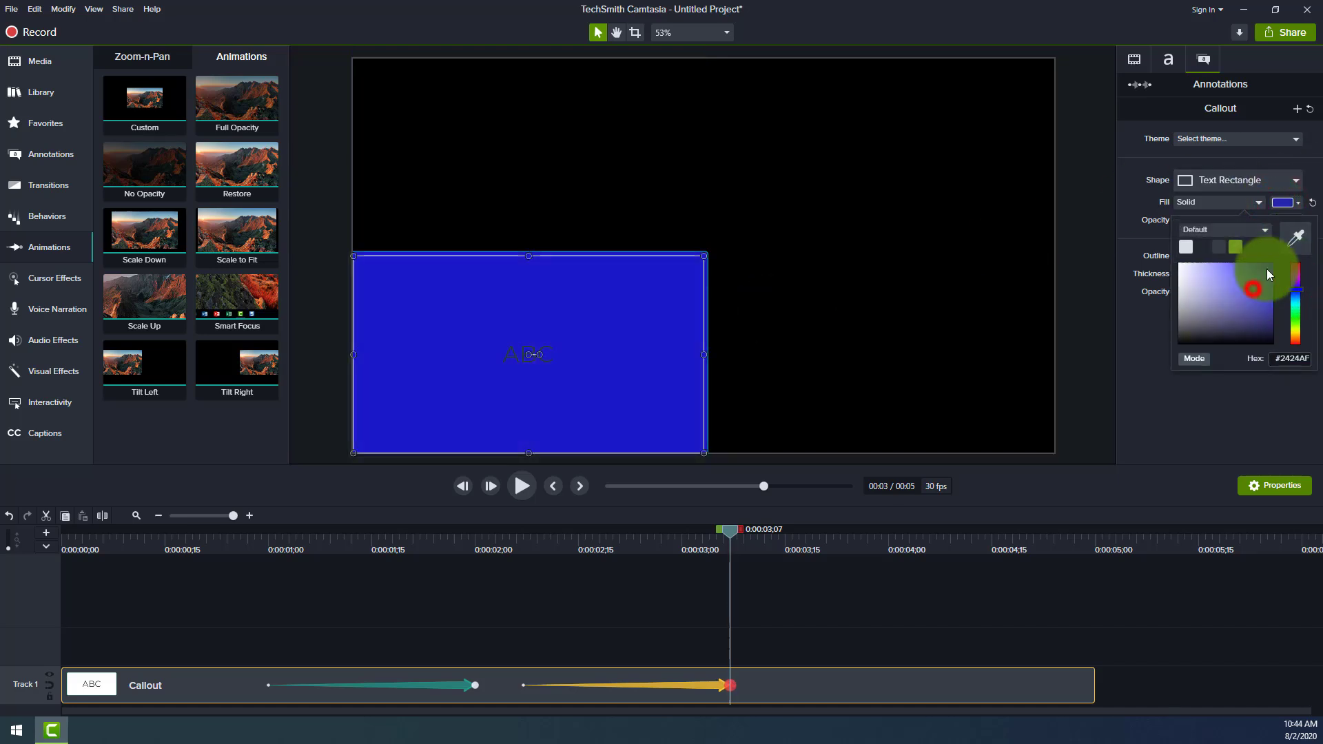
{"action": "left_click_drag", "start_coordinate": [1270, 274], "coordinate": [1283, 252]}
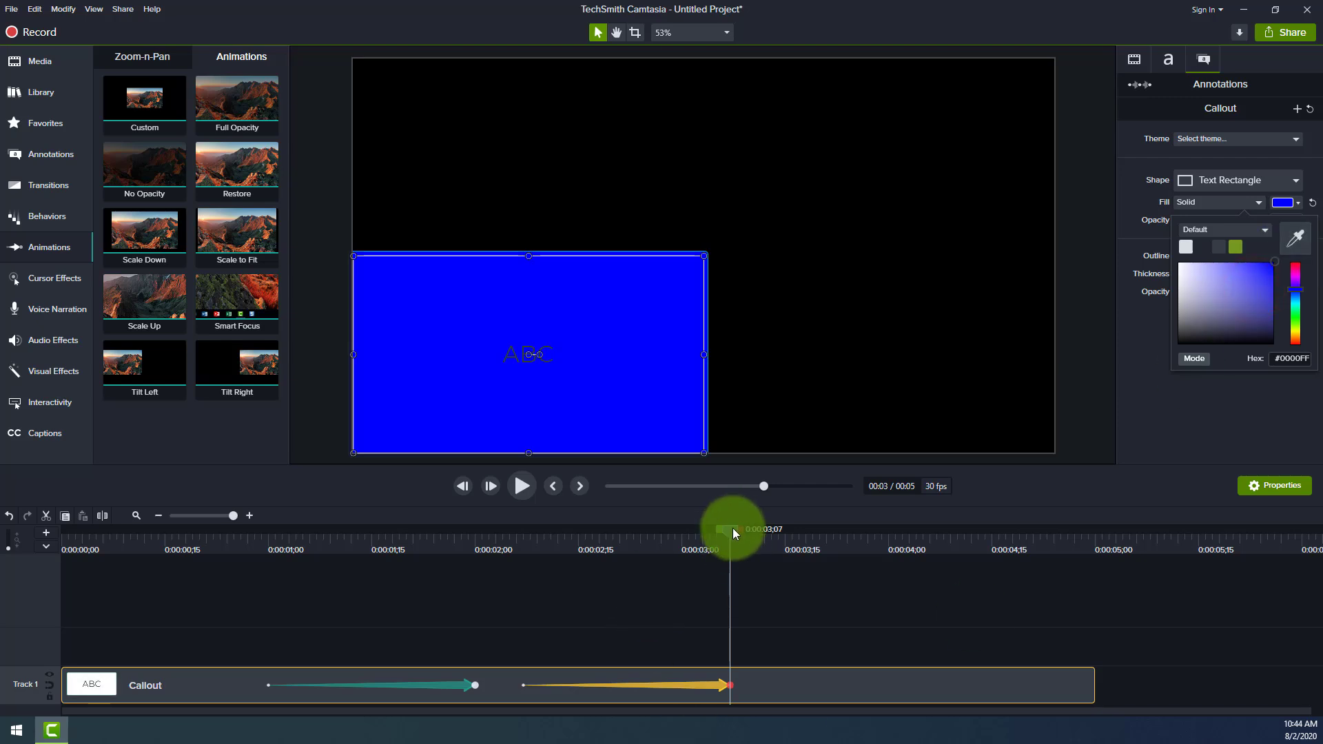
Play back both callout animations from before the first one starts
{"action": "left_click_drag", "start_coordinate": [733, 529], "coordinate": [208, 567]}
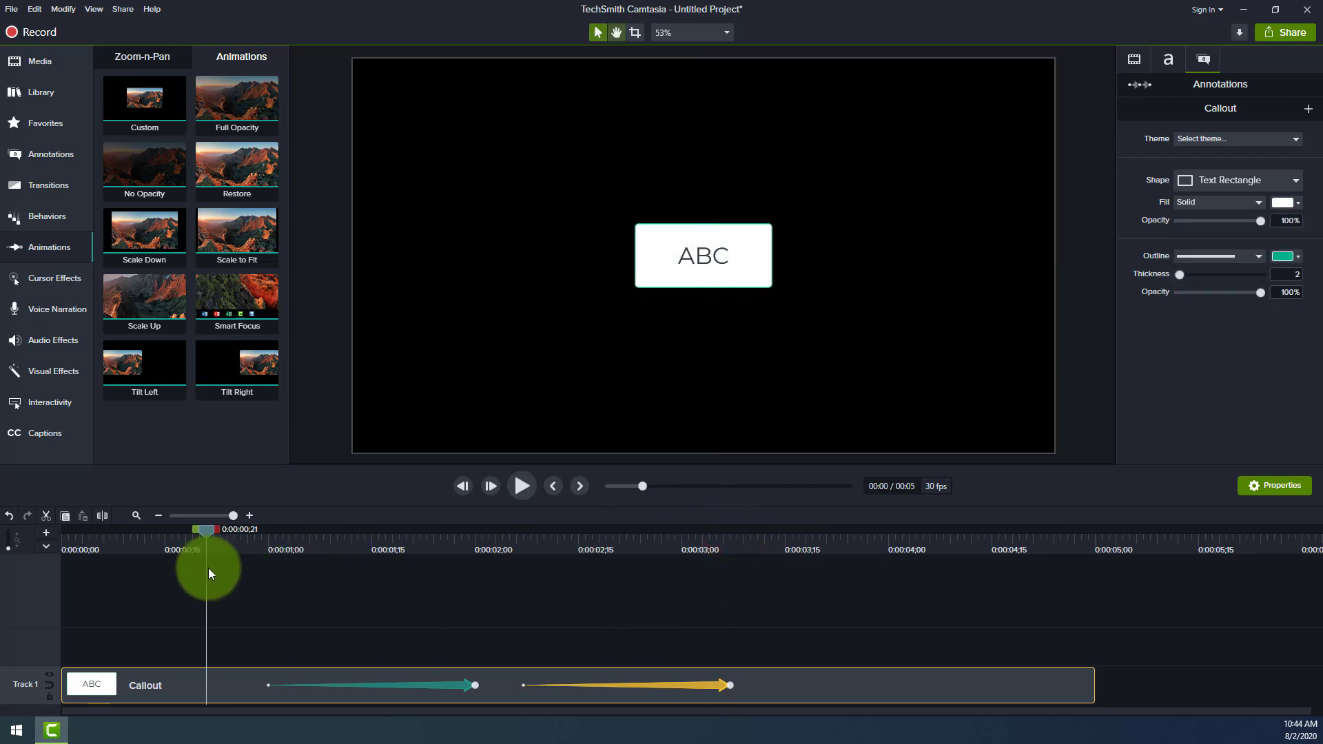
{"action": "key", "text": "space"}
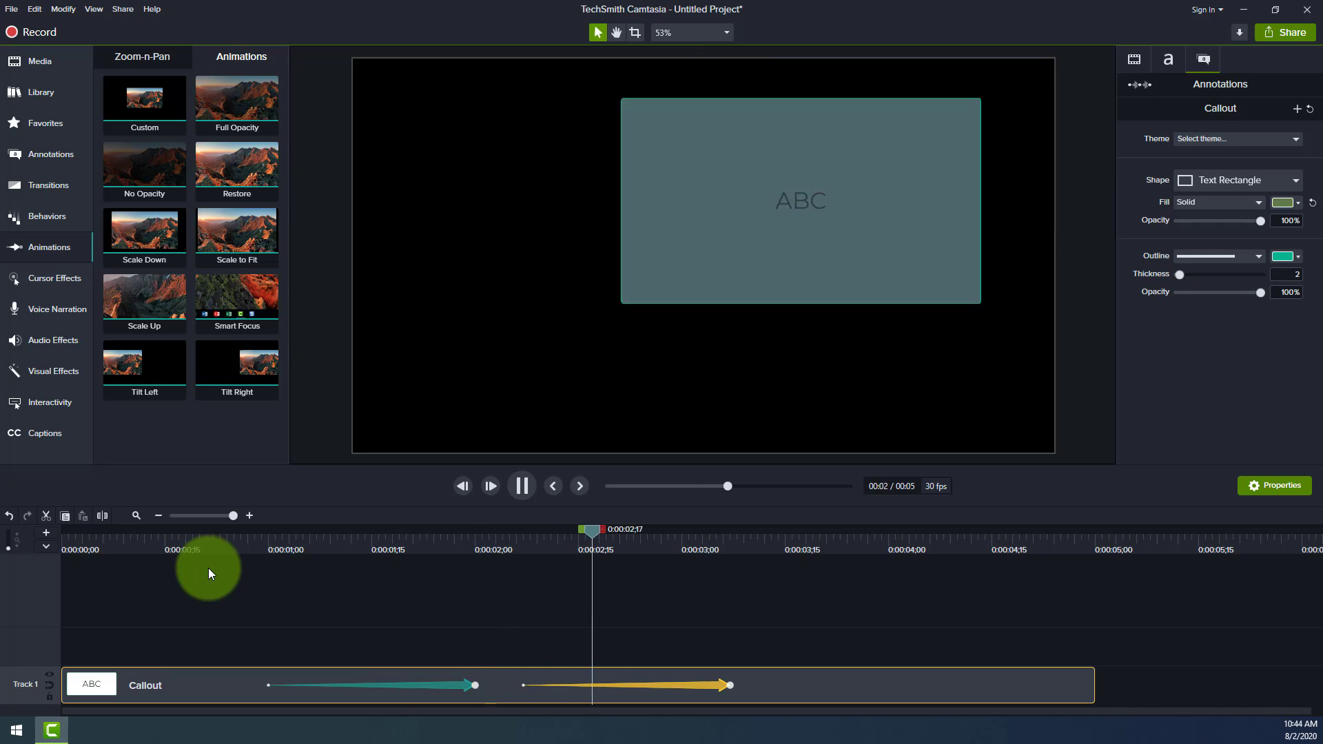
{"action": "key", "text": "space"}
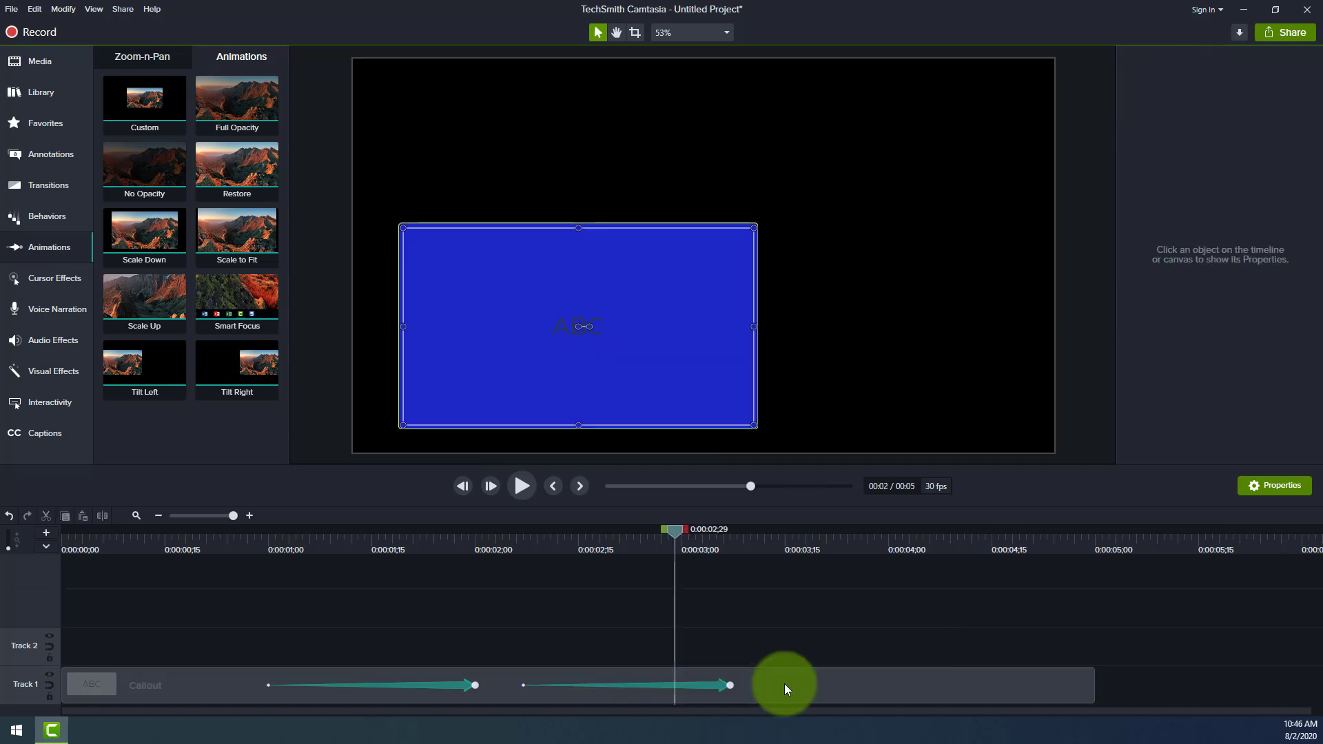
Delete the animated callout clip from Track 1
{"action": "left_click", "coordinate": [783, 684]}
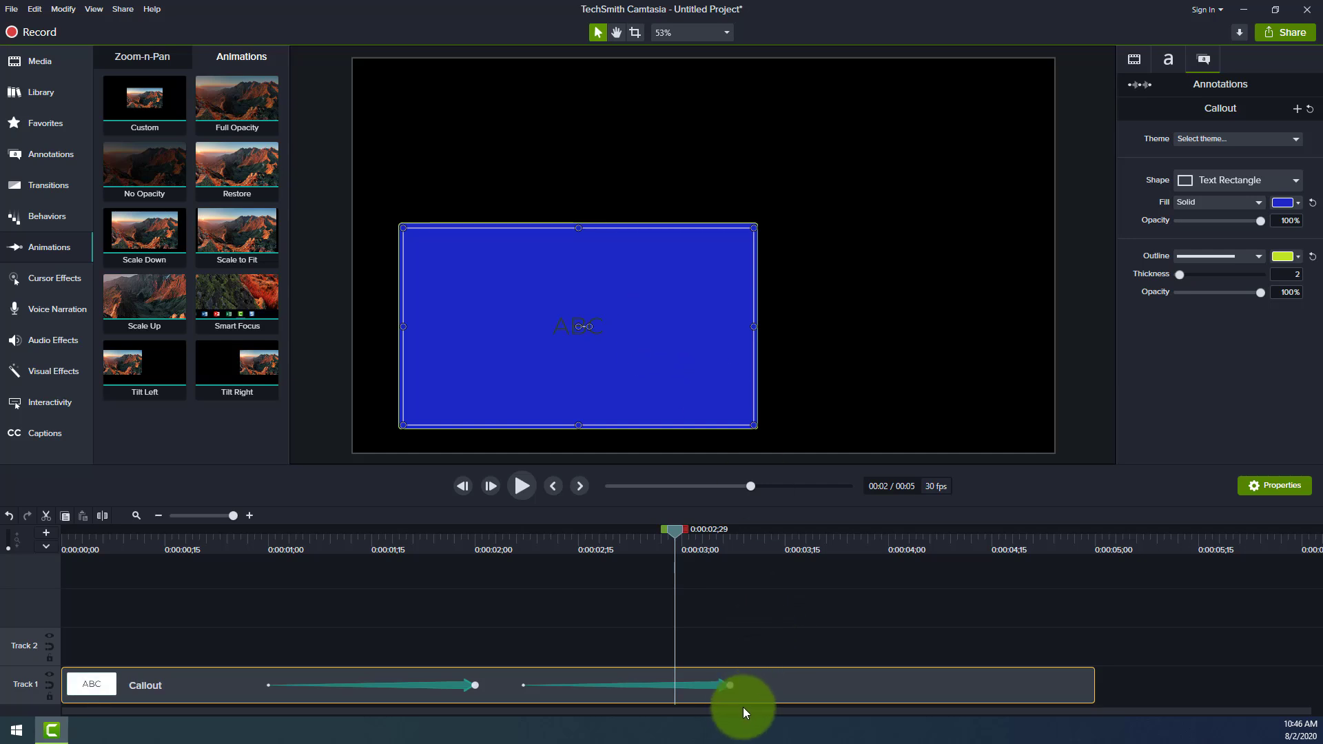
{"action": "left_click", "coordinate": [500, 684]}
{"action": "key", "text": "Delete"}
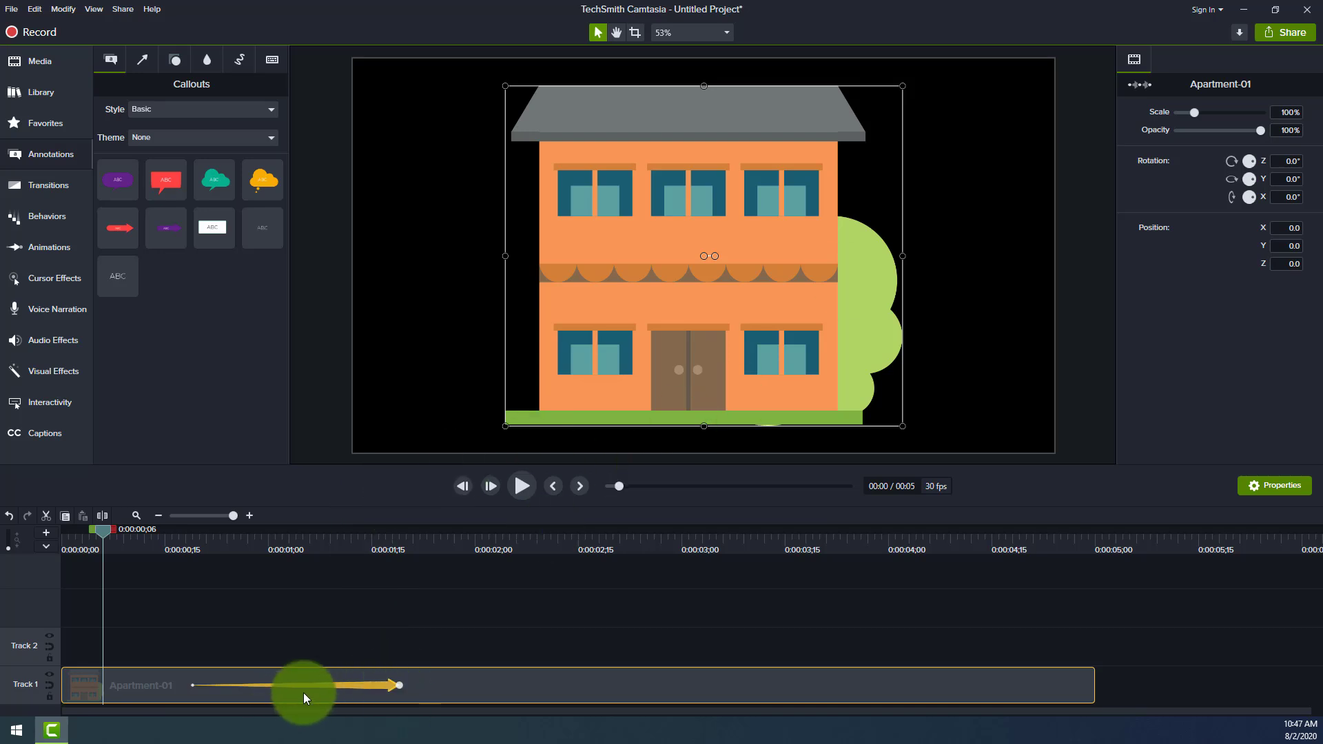
Set the Apartment-01 clip's opacity to 50% at its animation's end point and play back the fade
{"action": "left_click", "coordinate": [400, 684]}
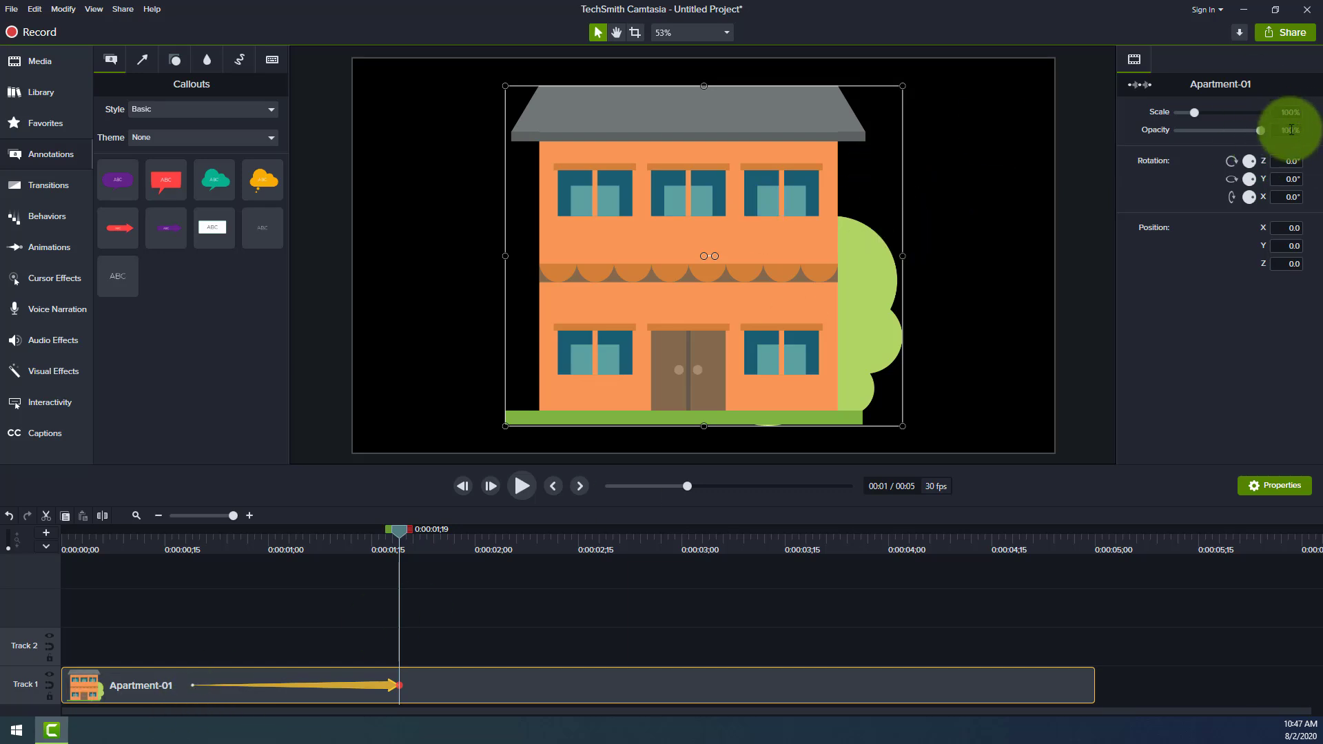
{"action": "left_click_drag", "start_coordinate": [1262, 130], "coordinate": [1221, 133]}
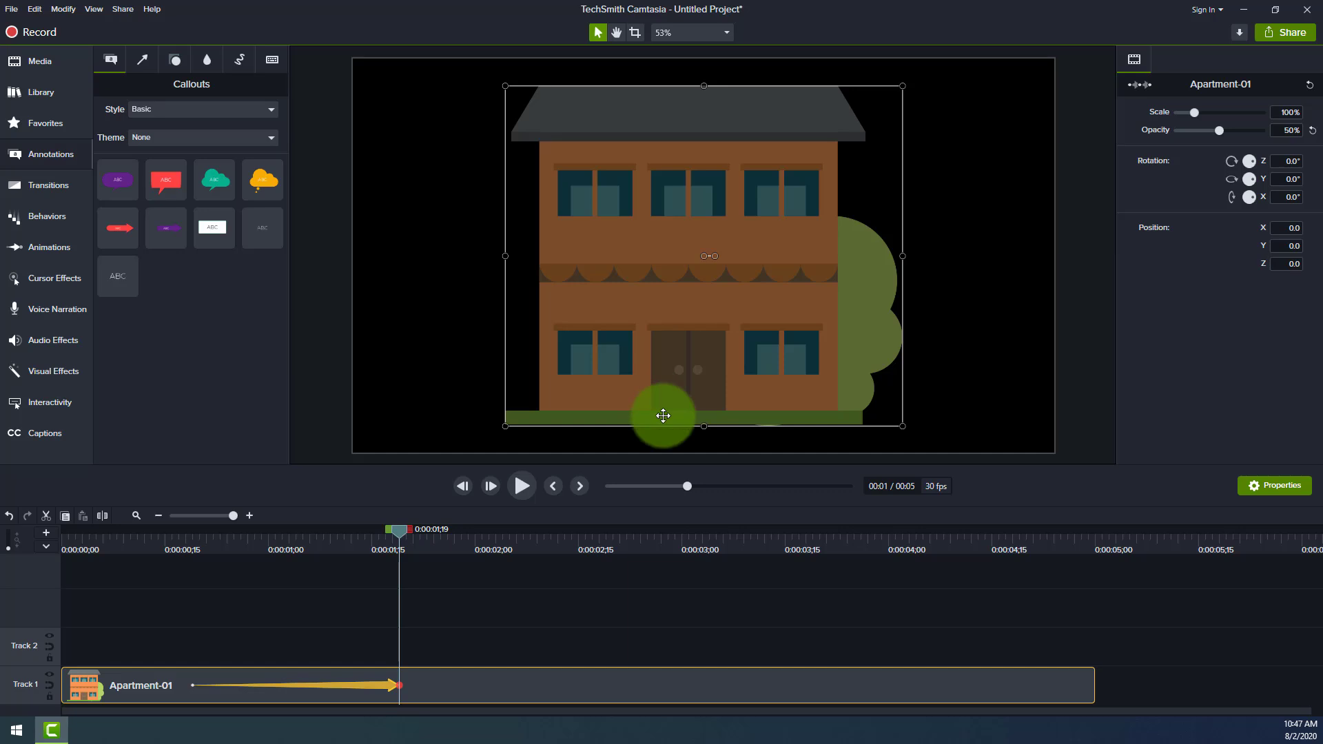
{"action": "left_click_drag", "start_coordinate": [390, 528], "coordinate": [158, 529]}
{"action": "key", "text": "space"}
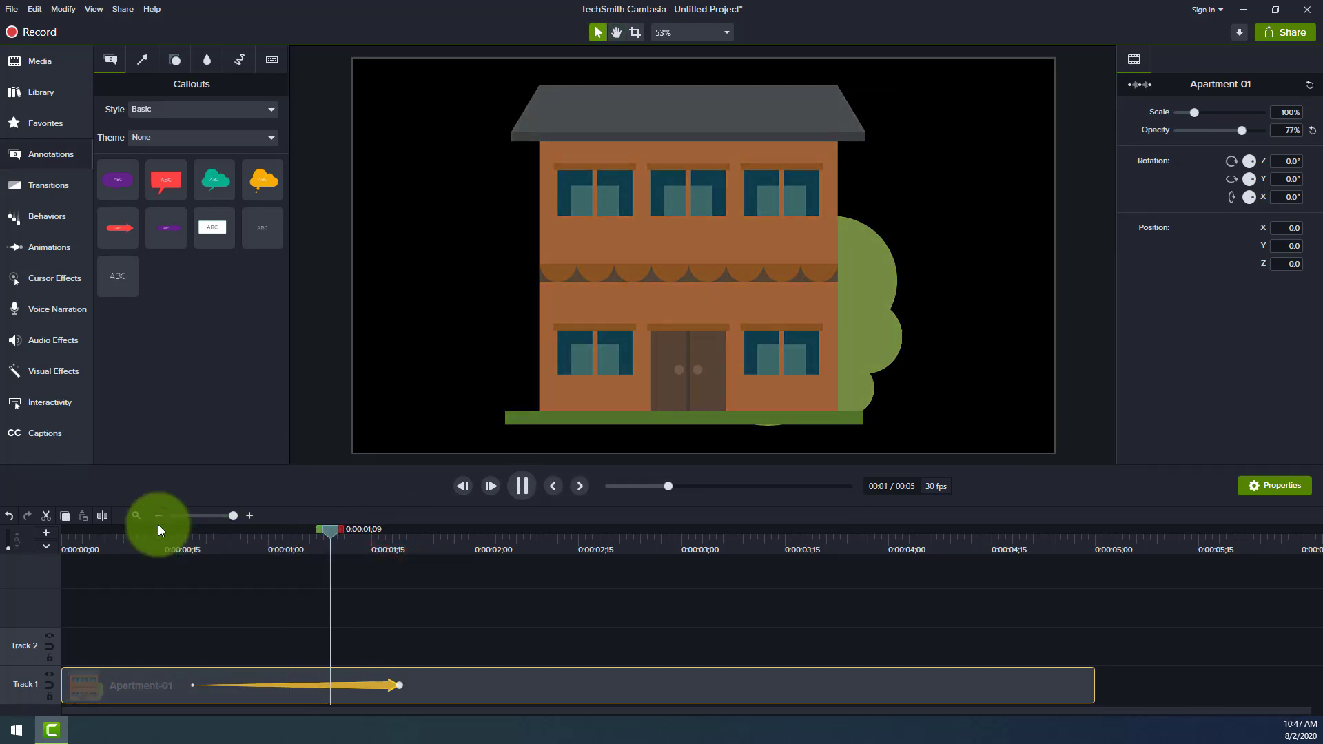
{"action": "key", "text": "space"}
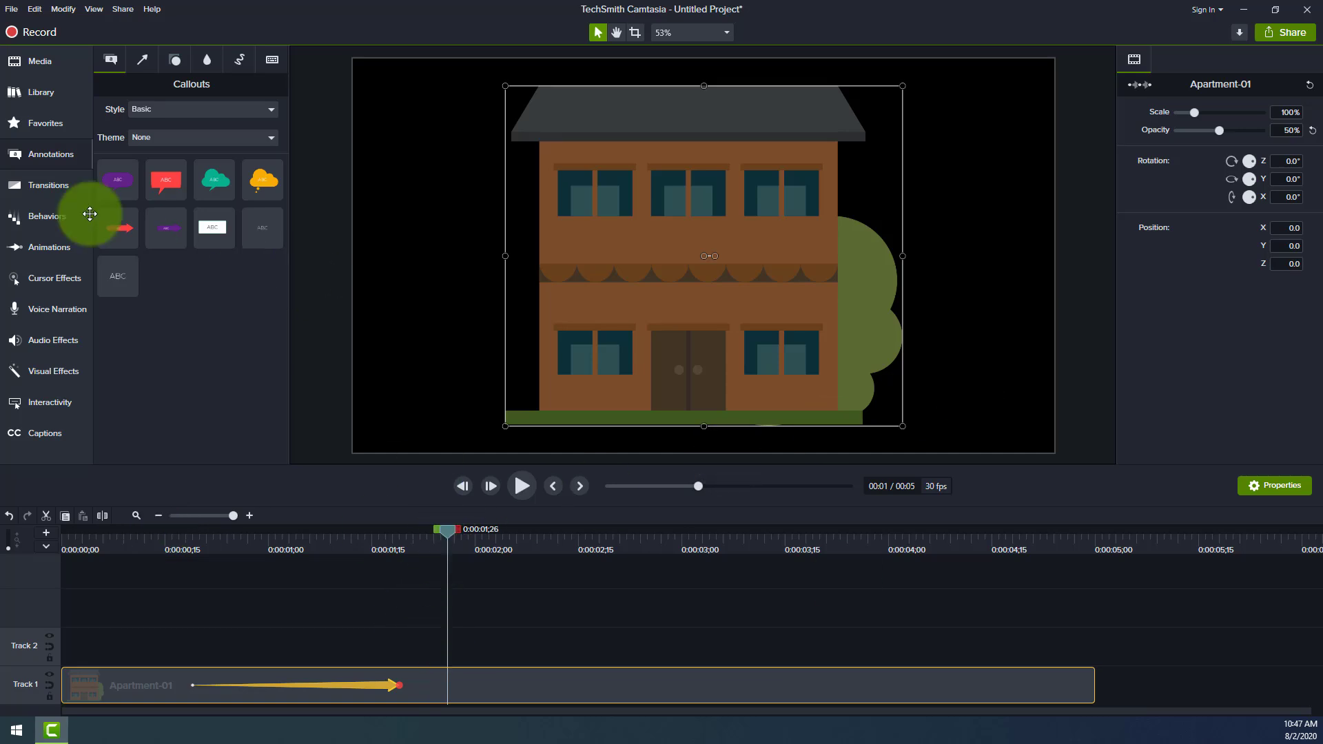
Add a second Custom animation to the Apartment-01 clip and reset its opacity to 100% at that animation's end point
{"action": "left_click", "coordinate": [47, 261]}
{"action": "left_click_drag", "start_coordinate": [158, 107], "coordinate": [607, 685]}
{"action": "left_click", "coordinate": [631, 686]}
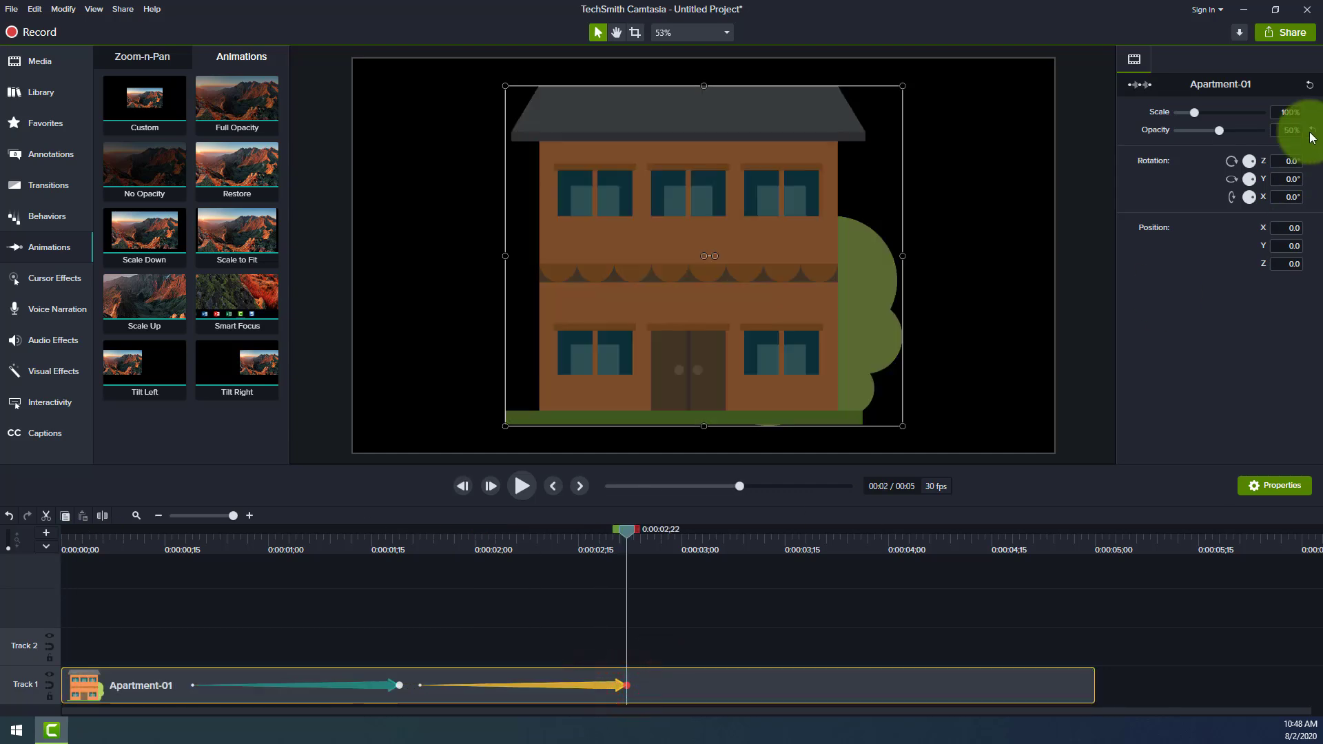
{"action": "left_click_drag", "start_coordinate": [1311, 138], "coordinate": [1311, 129]}
Play back the Apartment-01 clip's two opacity animations from before the first one
{"action": "left_click_drag", "start_coordinate": [622, 531], "coordinate": [510, 534]}
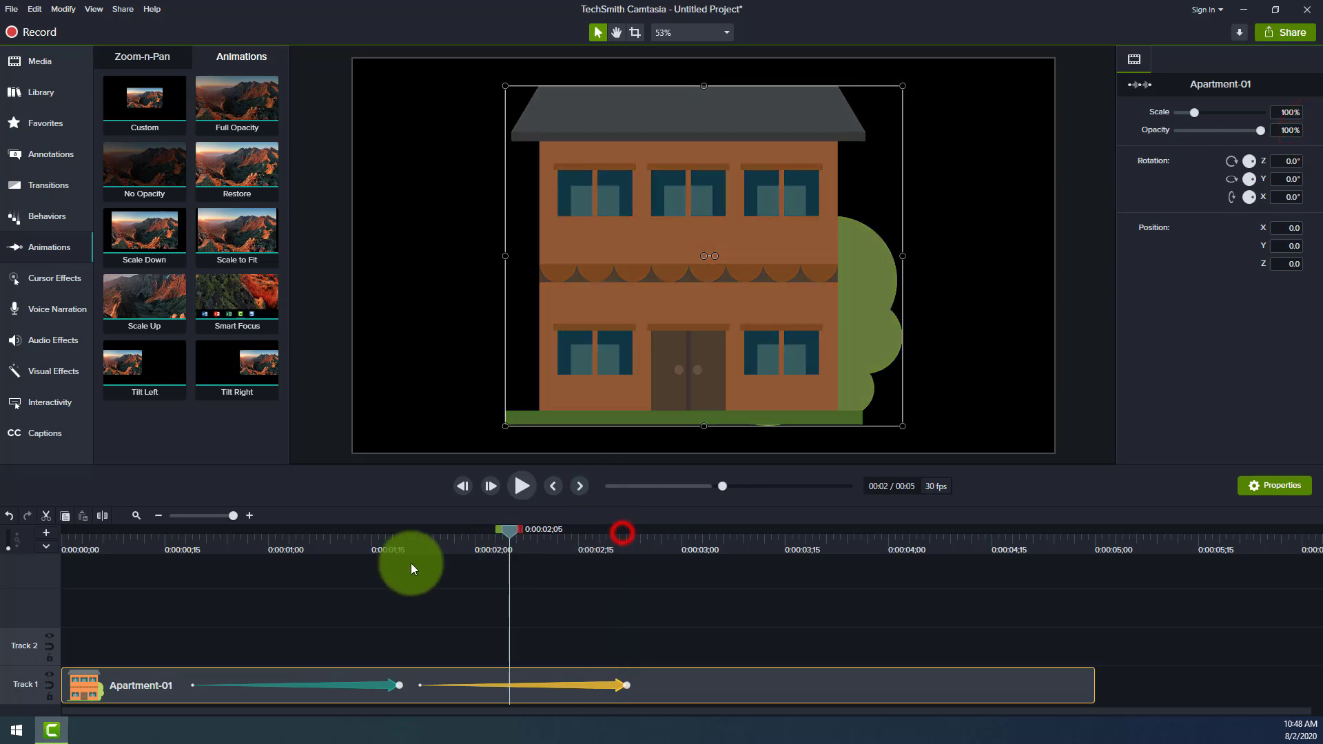
{"action": "left_click_drag", "start_coordinate": [411, 564], "coordinate": [177, 561]}
{"action": "key", "text": "space"}
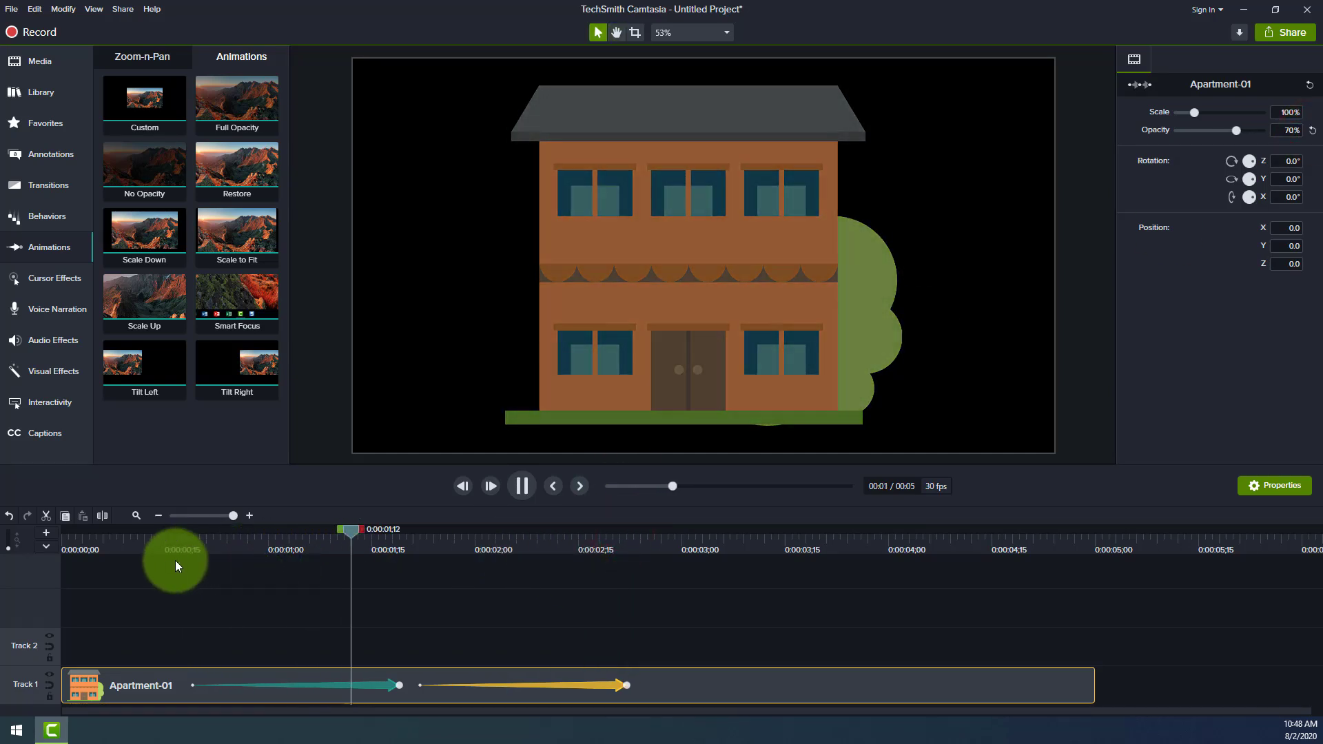
{"action": "key", "text": "space"}
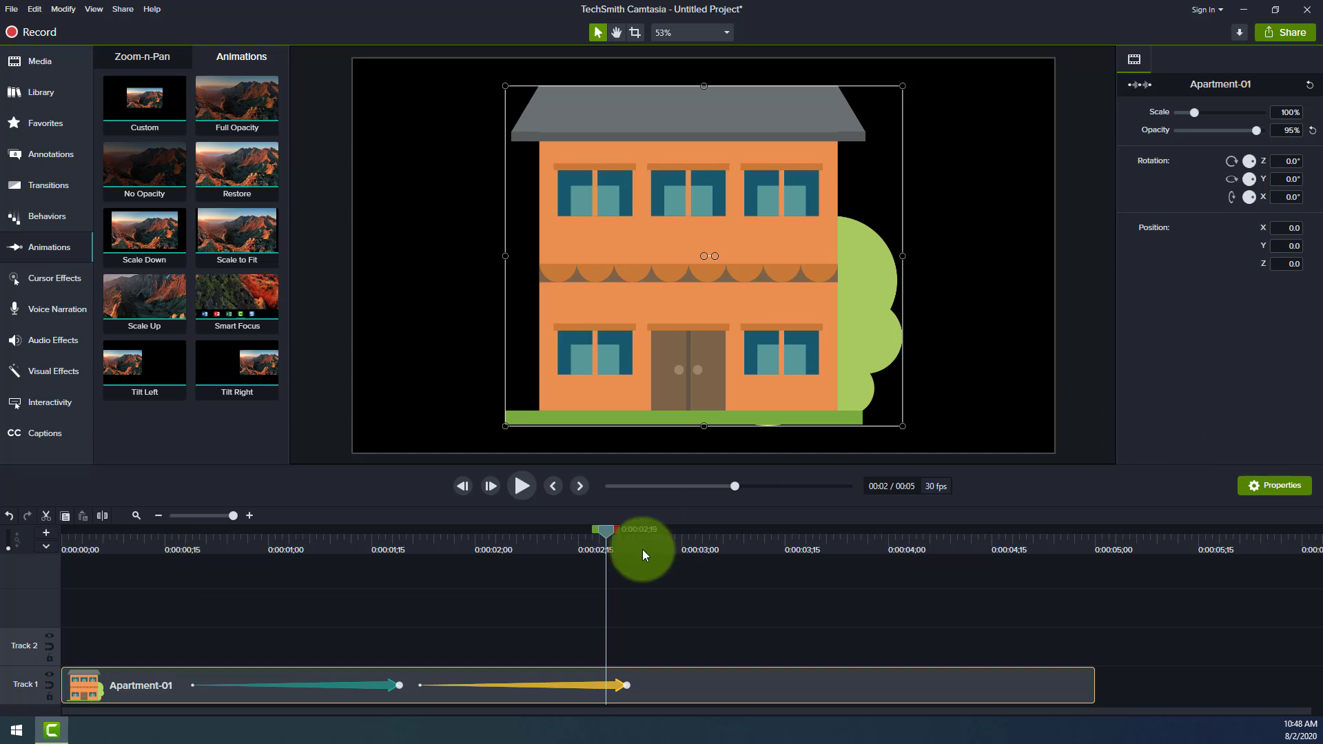
Add a third Custom animation to the Apartment-01 clip and set its Z rotation to 90° at that animation's end point
{"action": "left_click_drag", "start_coordinate": [610, 531], "coordinate": [751, 551]}
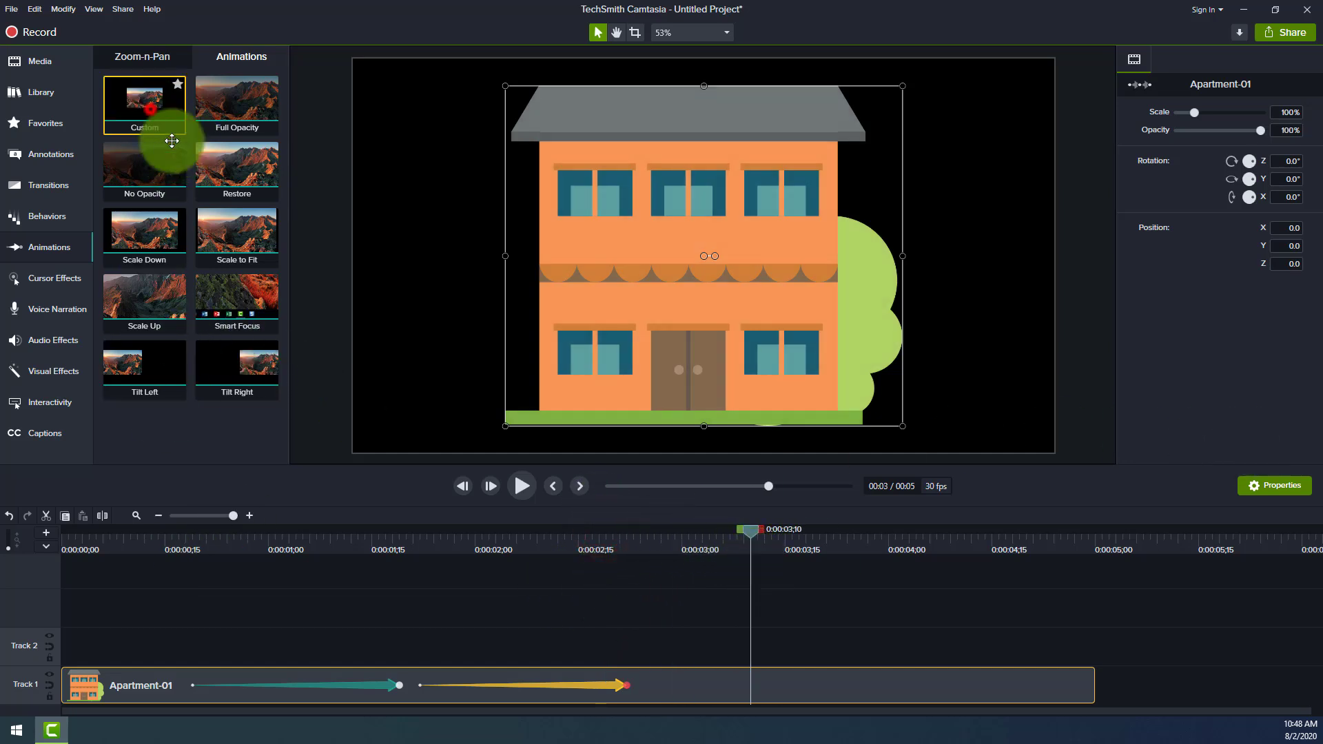
{"action": "left_click_drag", "start_coordinate": [153, 110], "coordinate": [853, 682]}
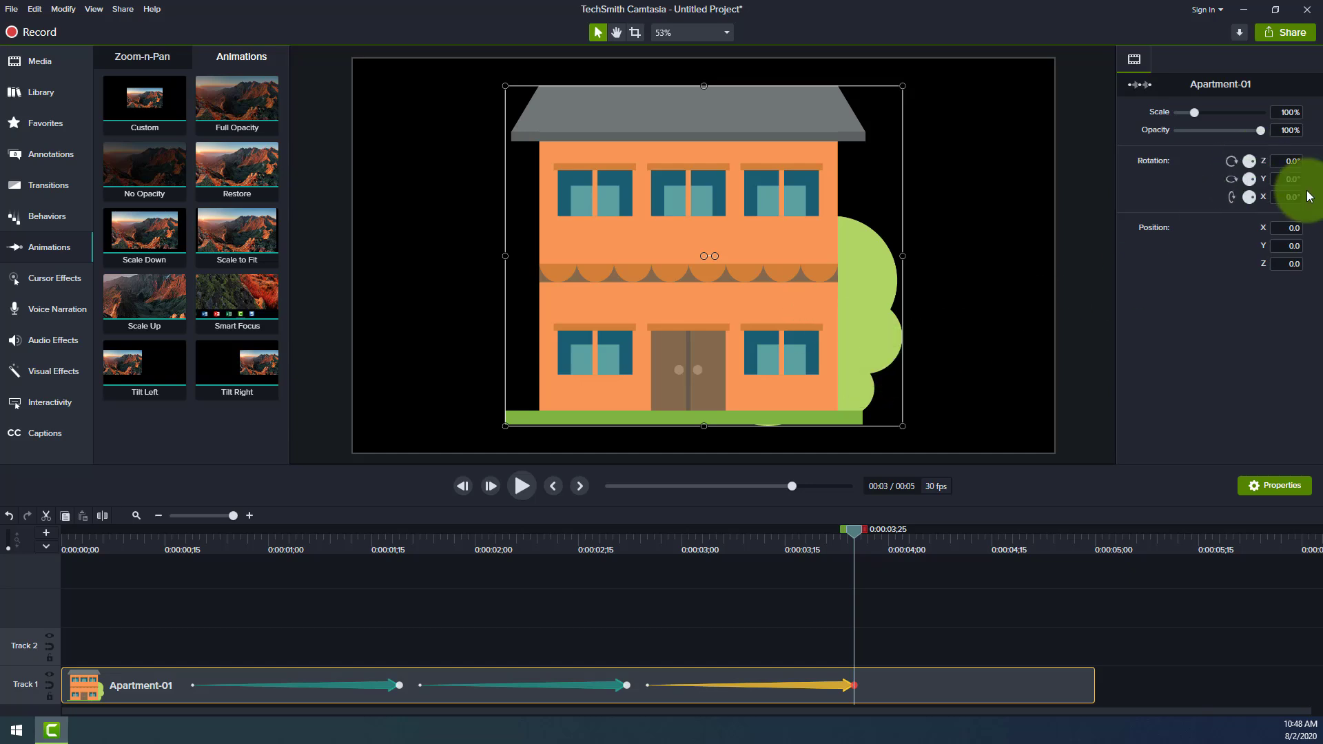
{"action": "left_click", "coordinate": [1287, 160]}
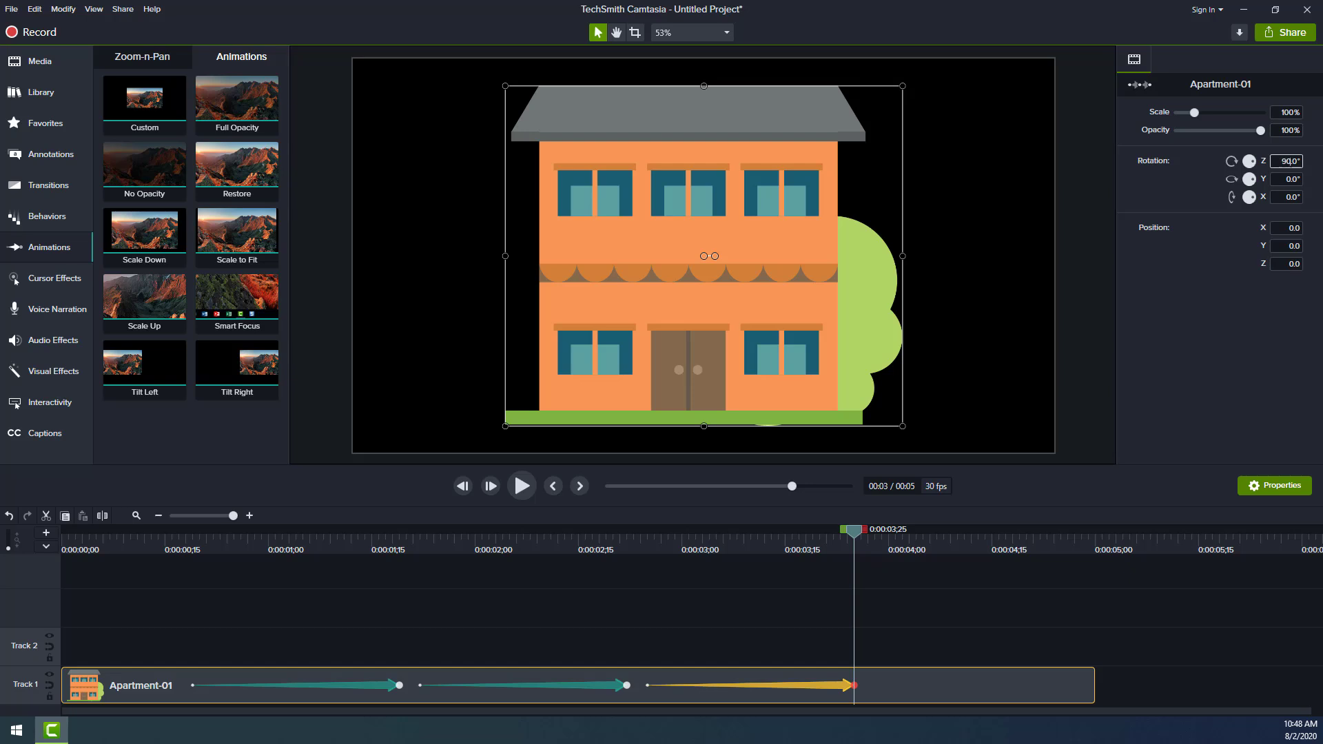
{"action": "type", "text": "9"}
{"action": "key", "text": "Return"}
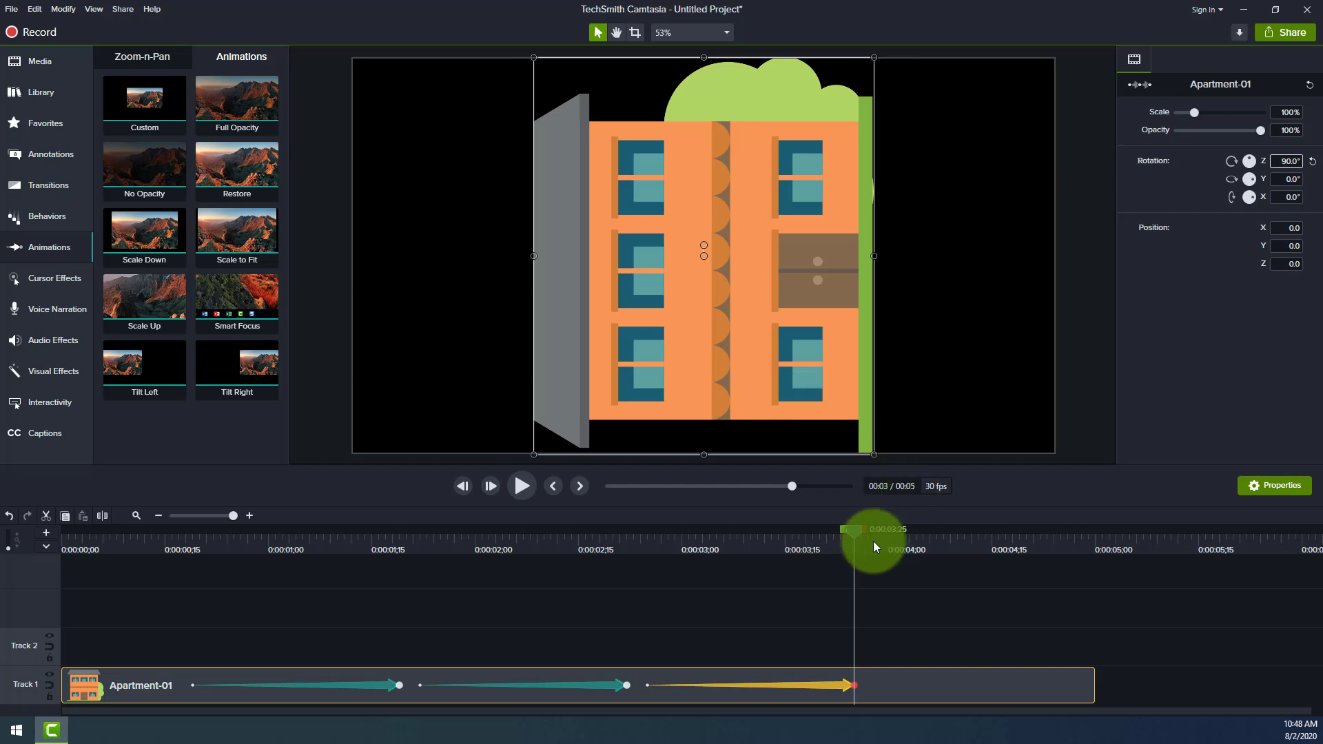
{"action": "left_click_drag", "start_coordinate": [845, 532], "coordinate": [613, 581]}
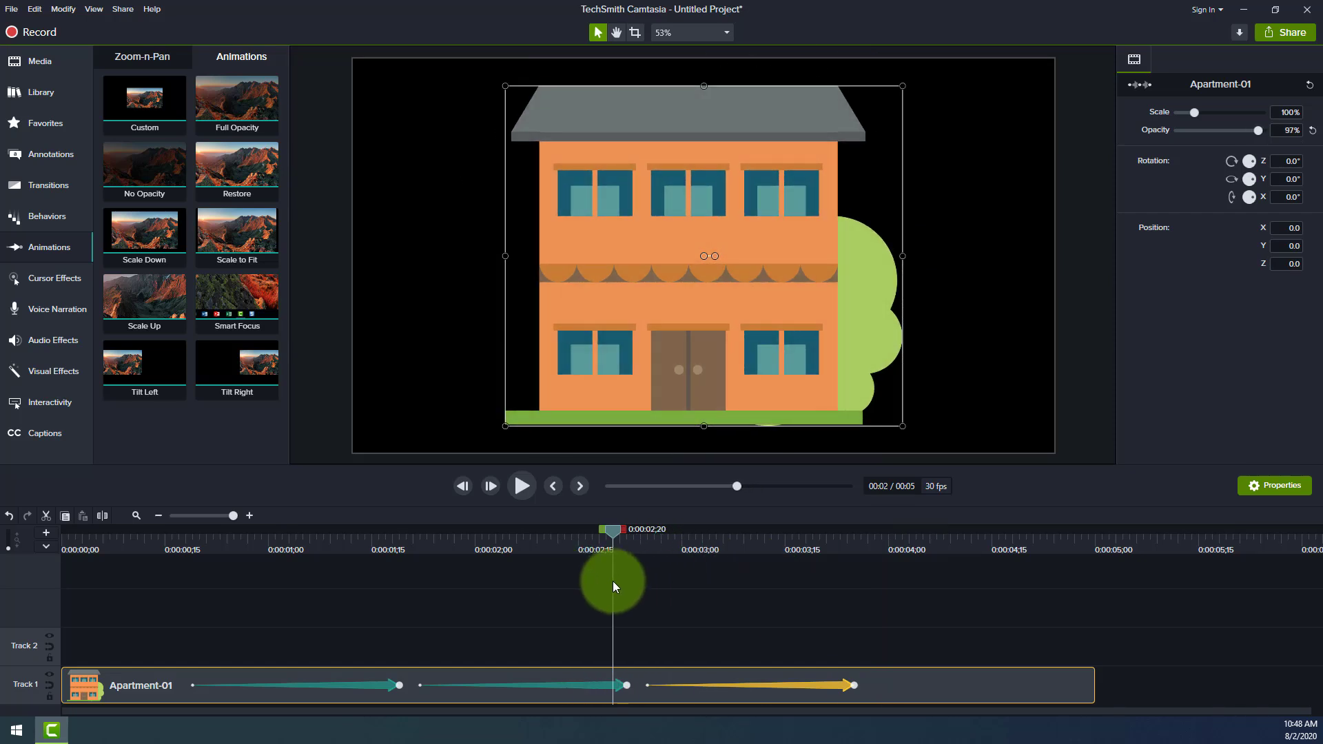
Reset the third animation's Z rotation at its end point and spin the building a full 360° on the canvas instead
{"action": "left_click", "coordinate": [853, 685]}
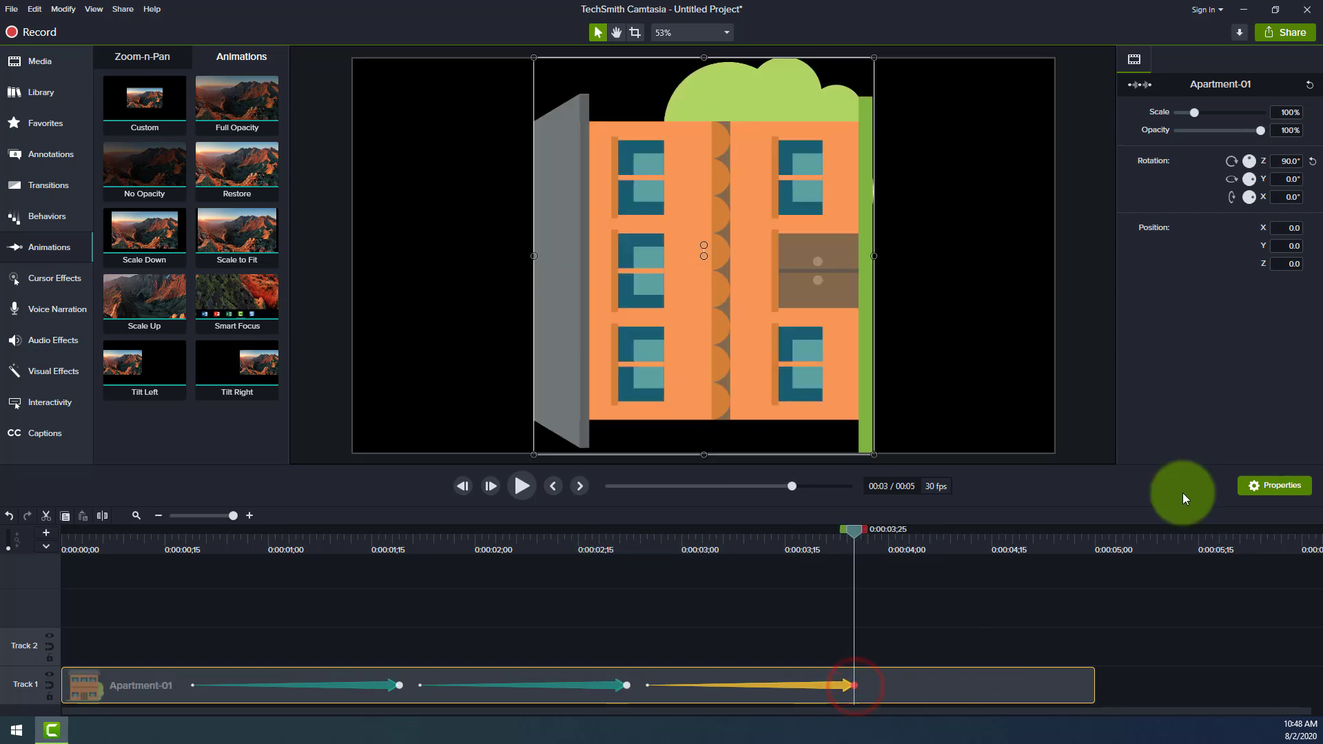
{"action": "left_click", "coordinate": [1312, 160]}
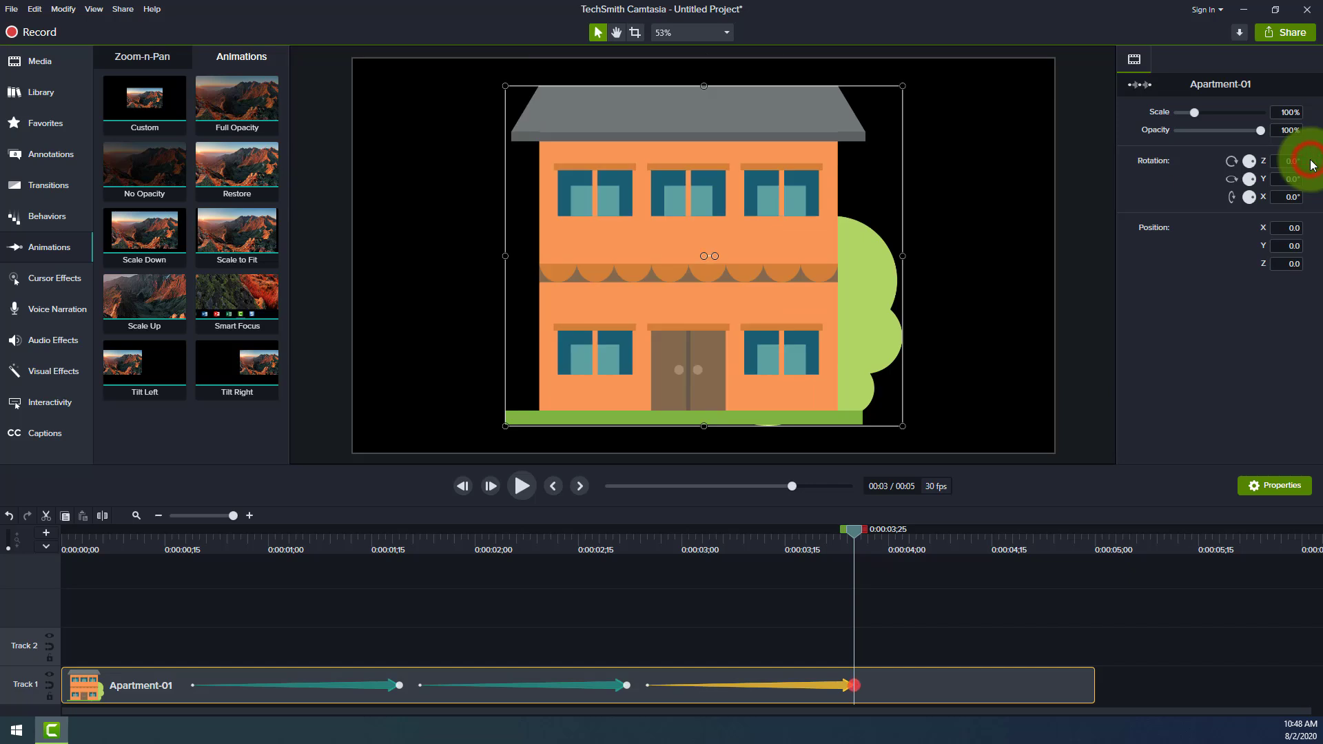
{"action": "left_click", "coordinate": [854, 685]}
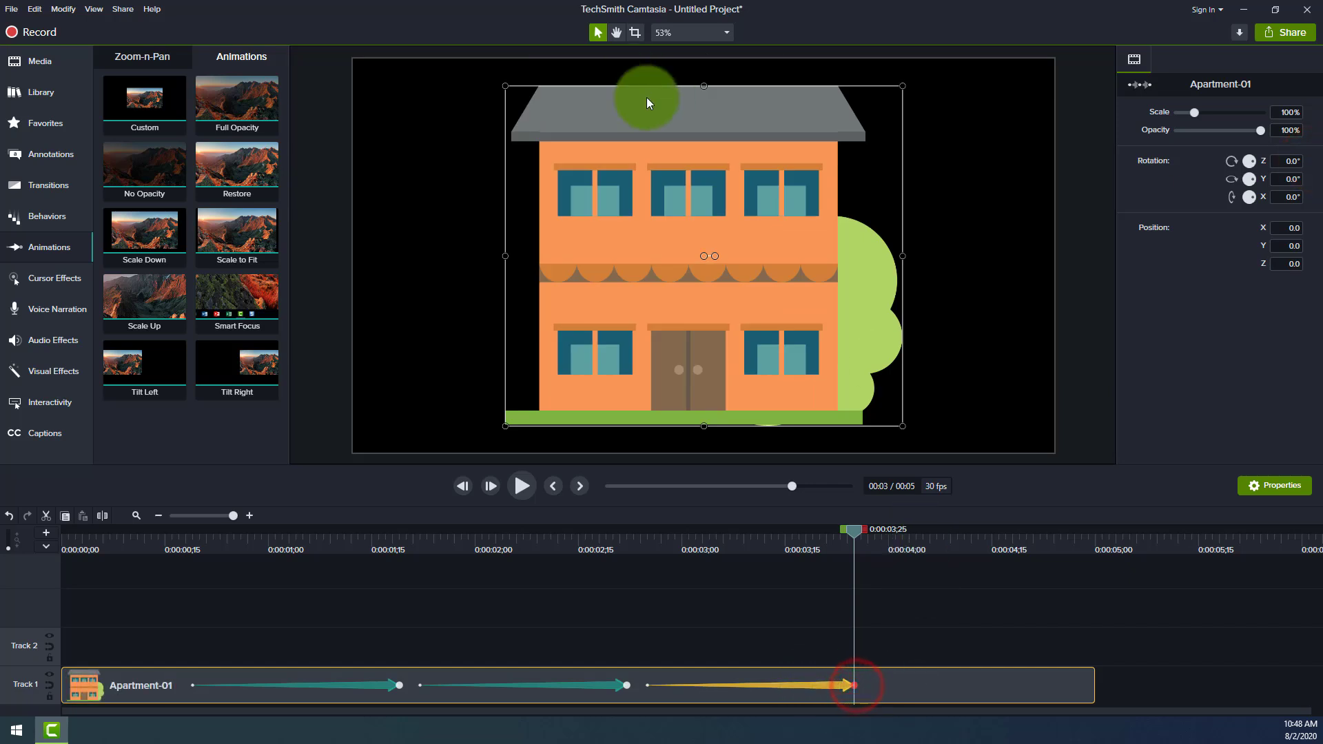
{"action": "mouse_move", "coordinate": [717, 255]}
{"action": "left_mouse_down"}
{"action": "mouse_move", "coordinate": [702, 274]}
{"action": "mouse_move", "coordinate": [730, 260]}
{"action": "left_mouse_up"}
{"action": "key", "text": "ctrl+z"}
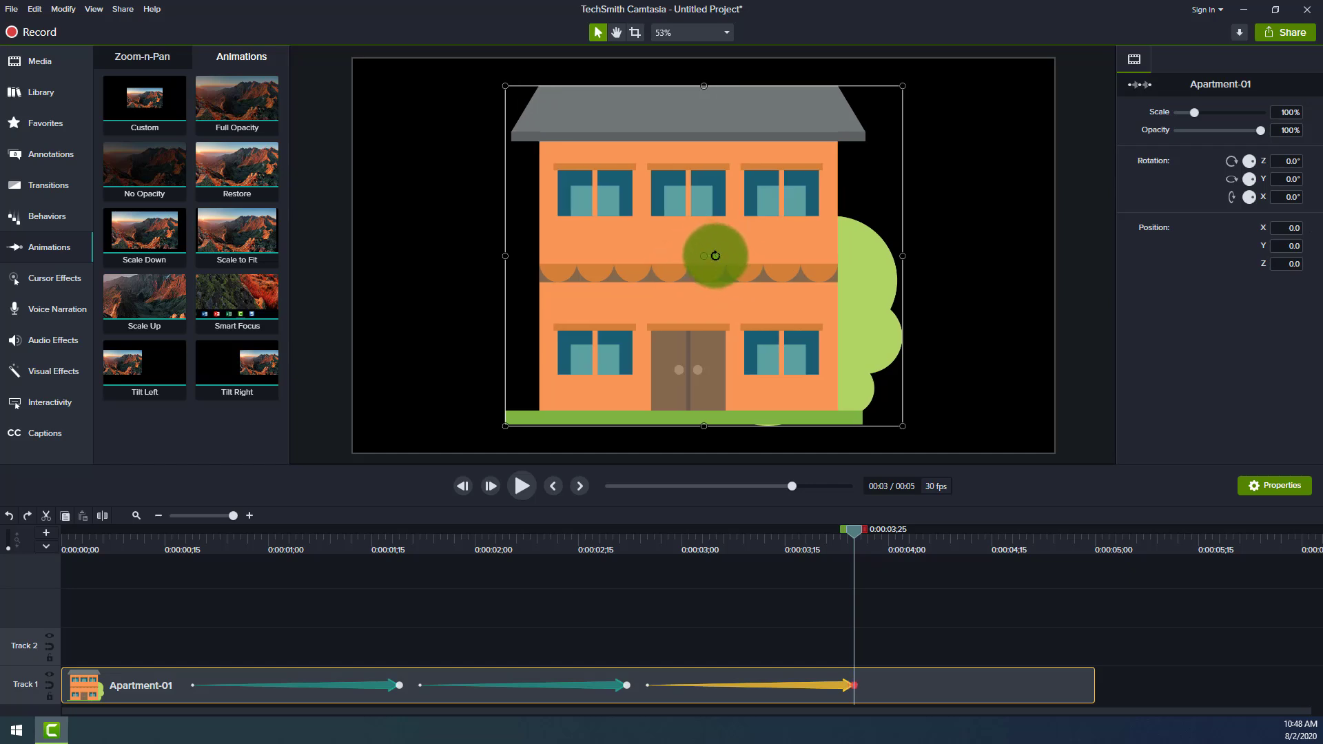
{"action": "left_click_drag", "start_coordinate": [715, 255], "coordinate": [749, 257]}
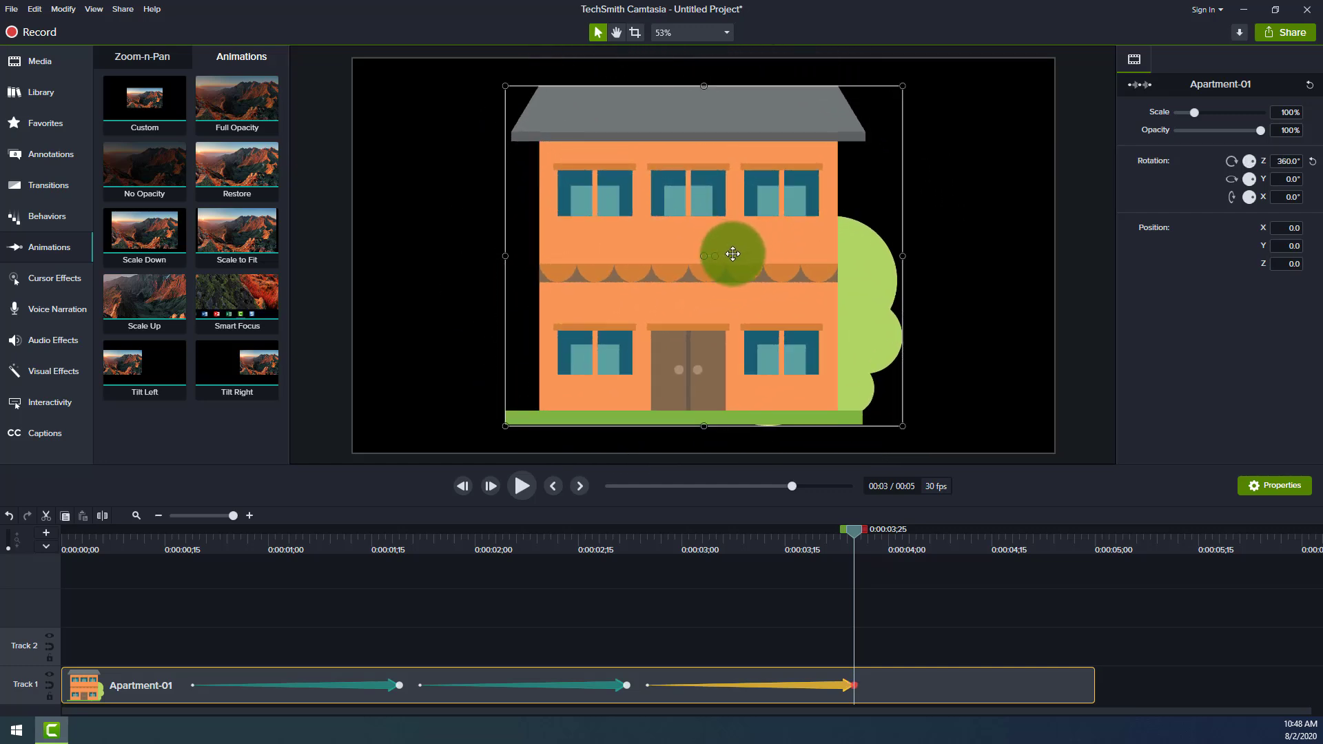
Play back the Apartment-01 clip's rotation animation from before its start
{"action": "left_click_drag", "start_coordinate": [861, 525], "coordinate": [605, 531]}
{"action": "key", "text": "space"}
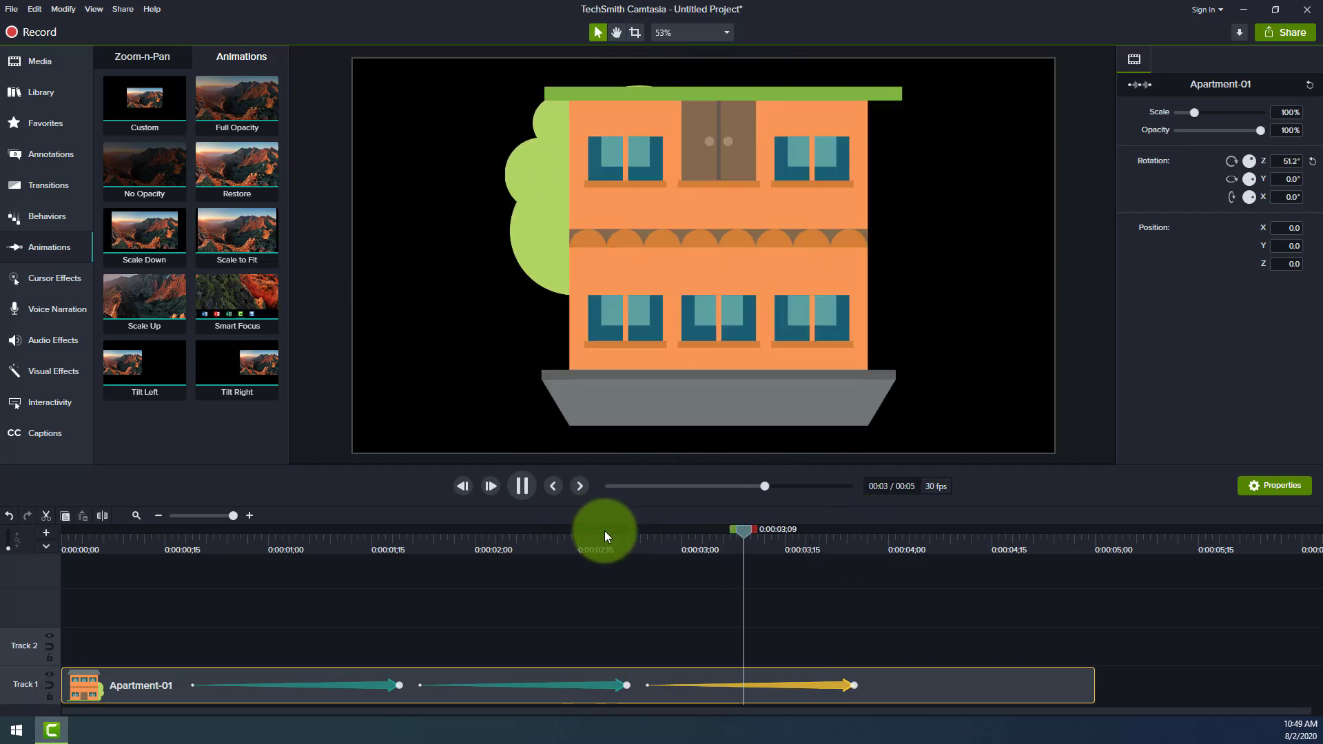
{"action": "key", "text": "space"}
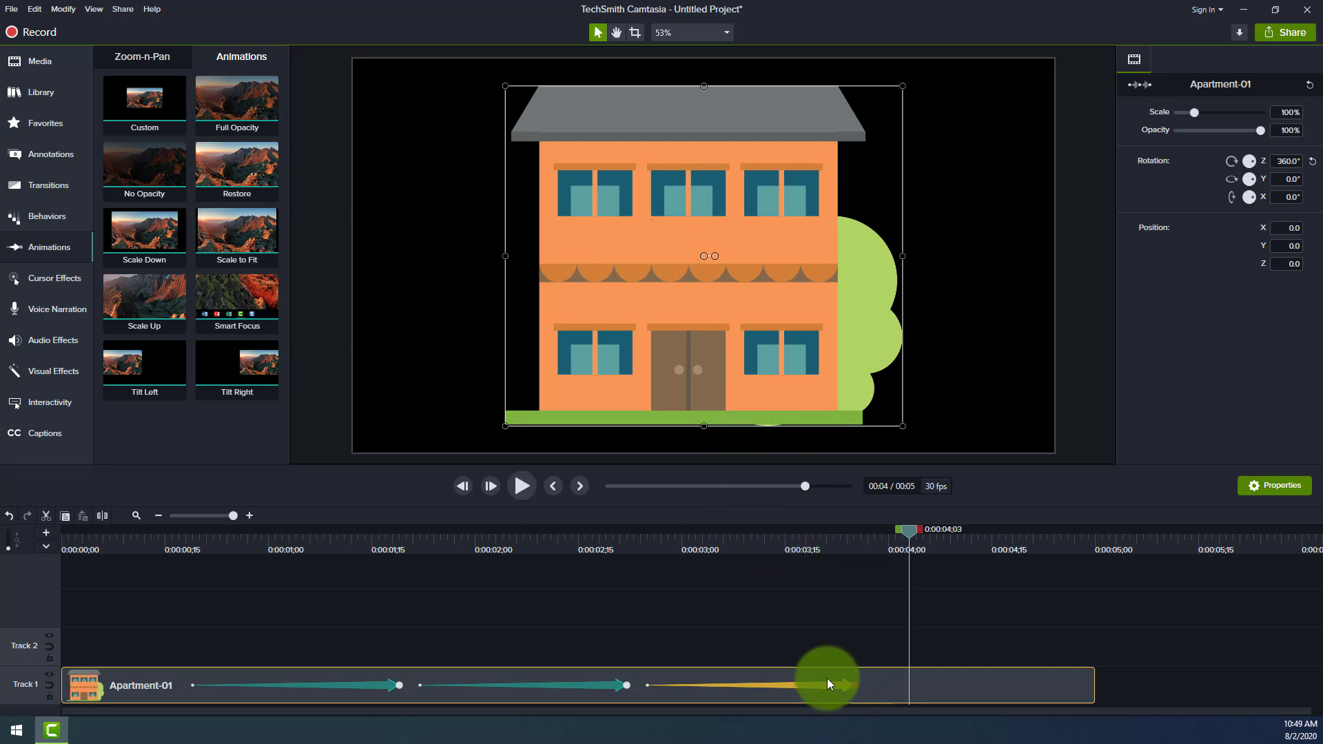
Extend the Apartment-01 clip's rotation animation to the end of the clip, for a duration of 2;05, and play back the slower spin
{"action": "left_click_drag", "start_coordinate": [855, 686], "coordinate": [1097, 690]}
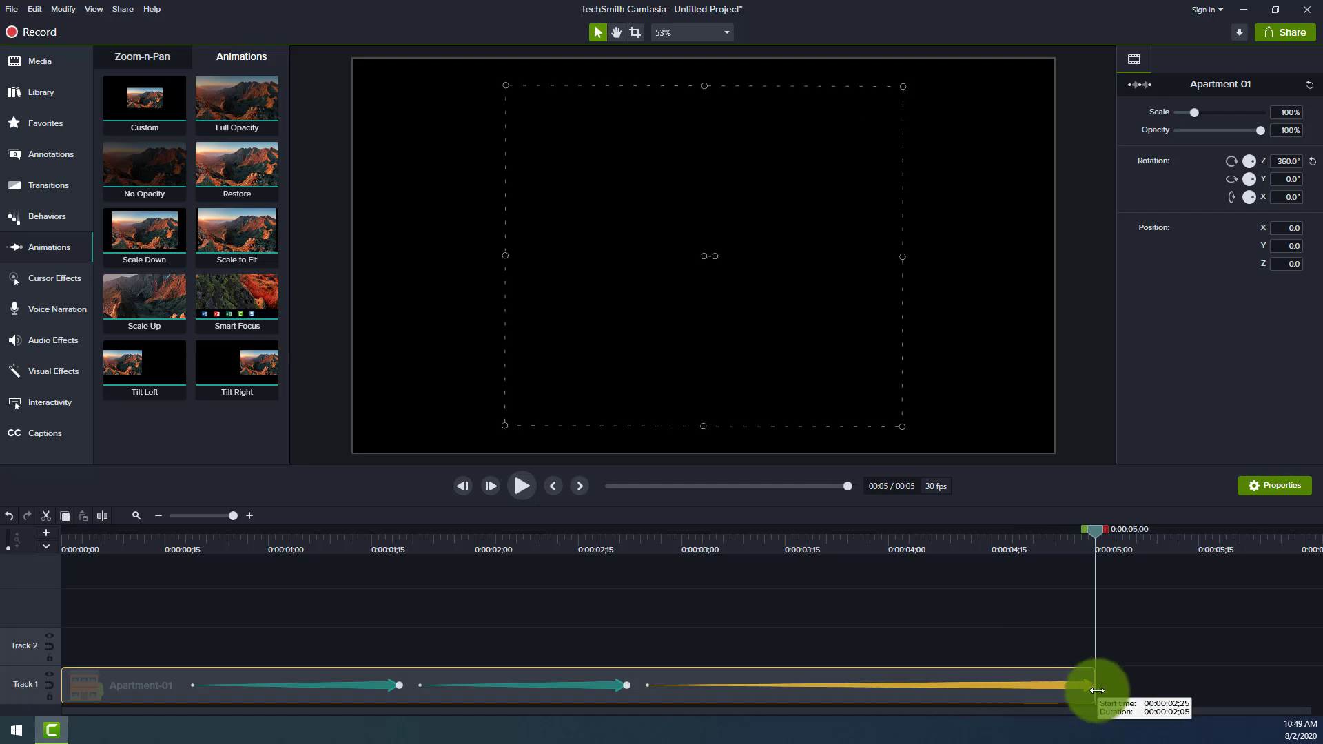
{"action": "left_click_drag", "start_coordinate": [1086, 532], "coordinate": [651, 579]}
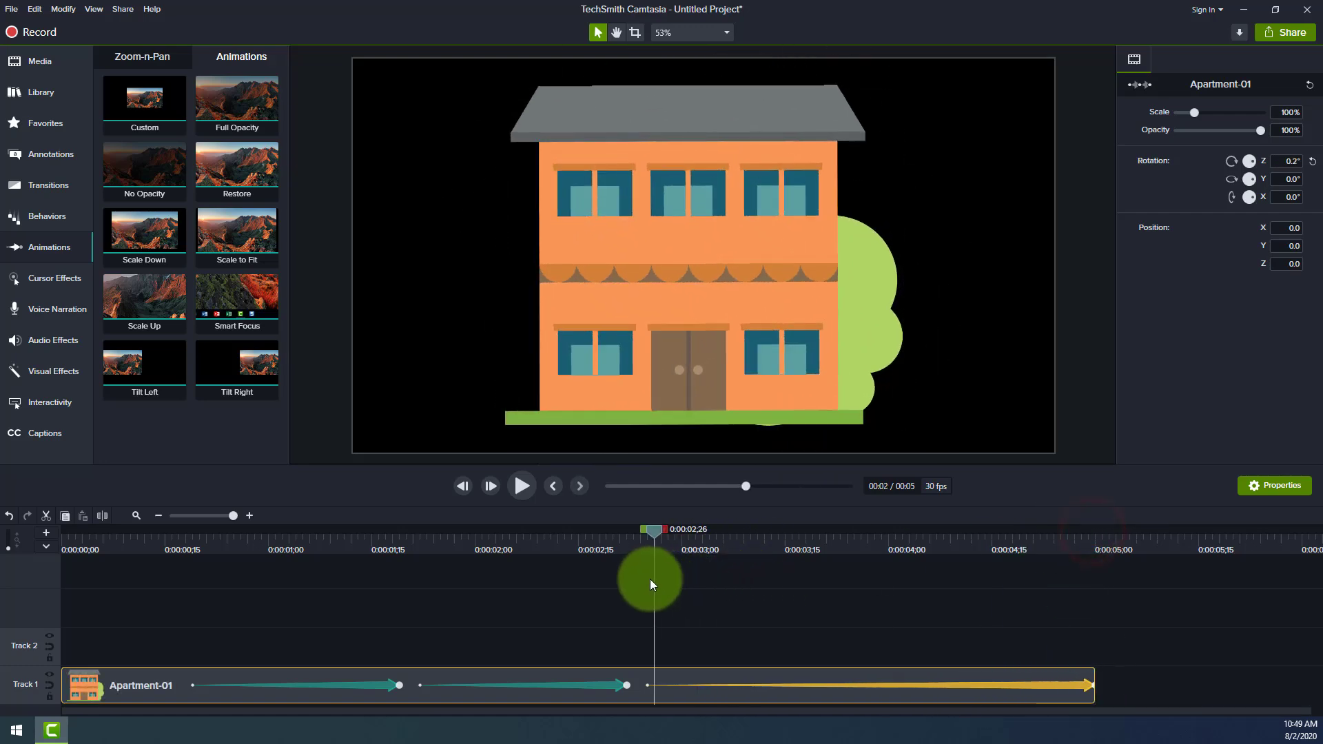
{"action": "key", "text": "space"}
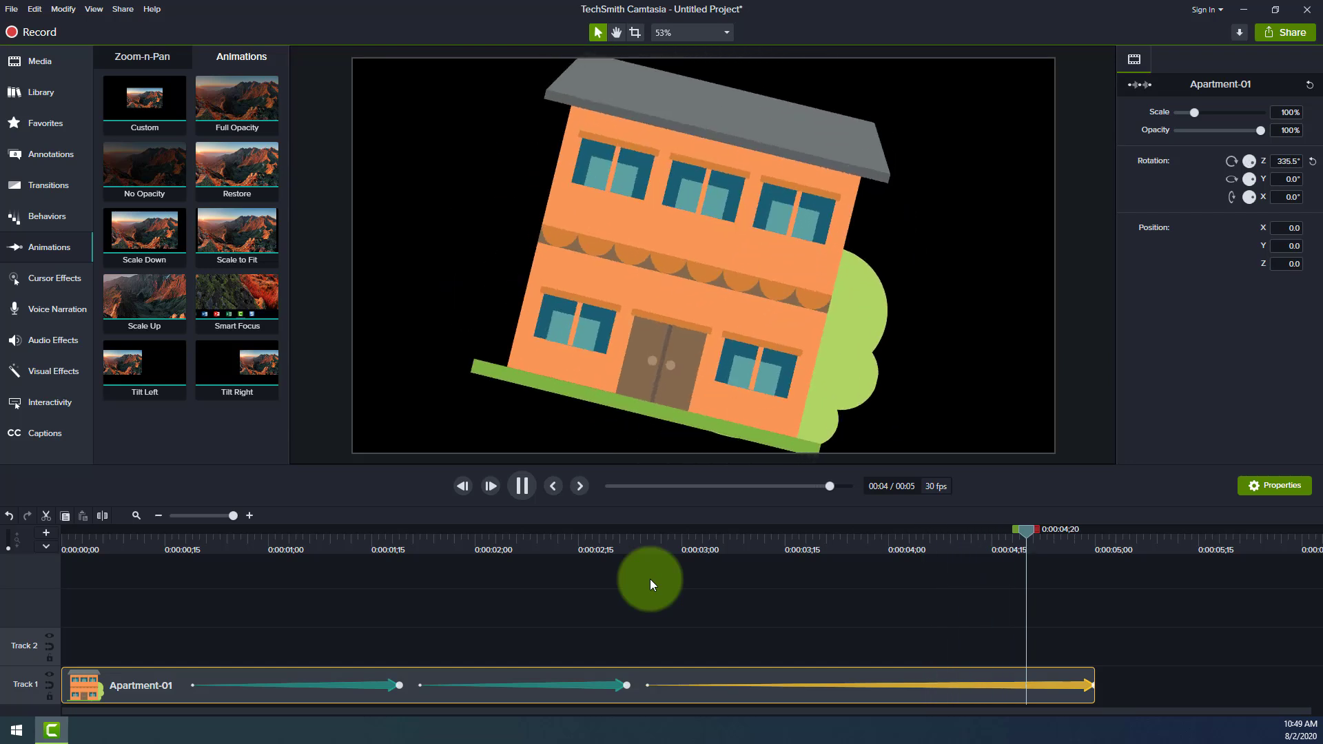
{"action": "left_click", "coordinate": [382, 687]}
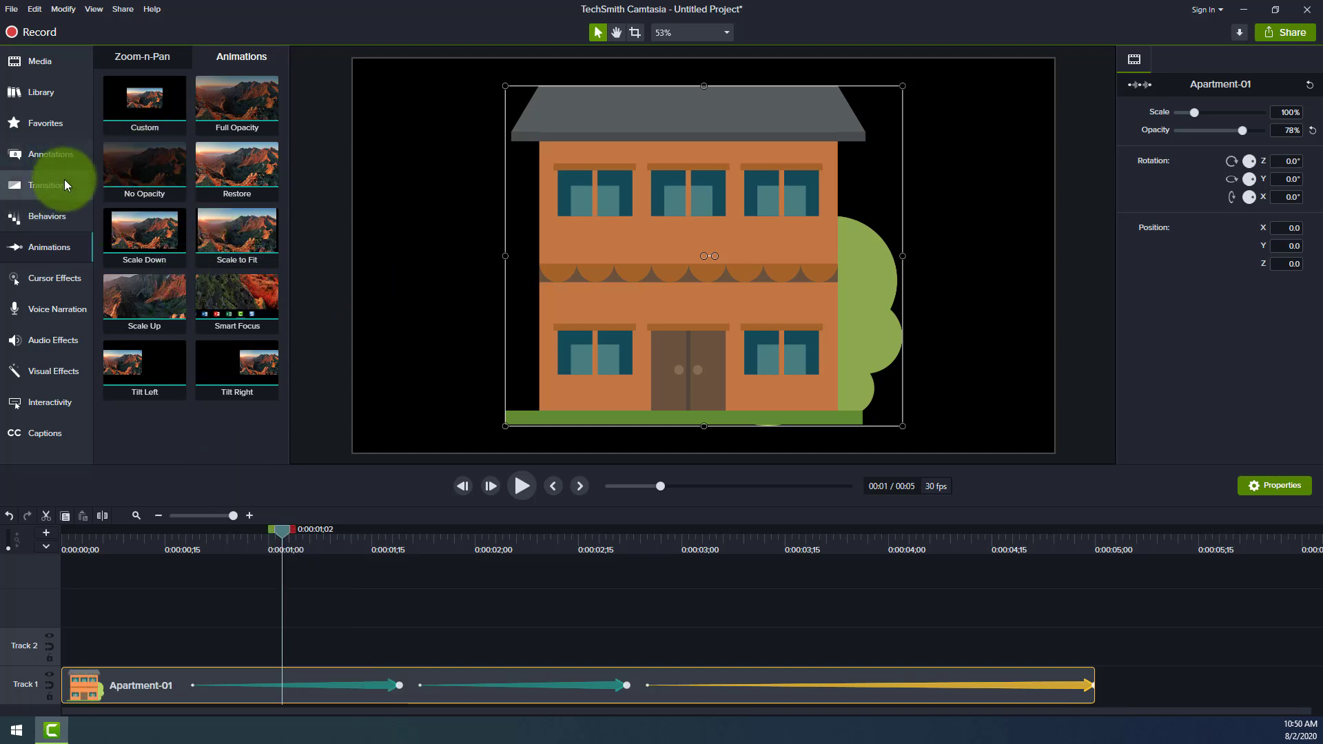
Add a Pixelate annotation over the building's right side and fit its Track 2 clip to the start and end of the Apartment-01 clip
{"action": "left_click", "coordinate": [52, 159]}
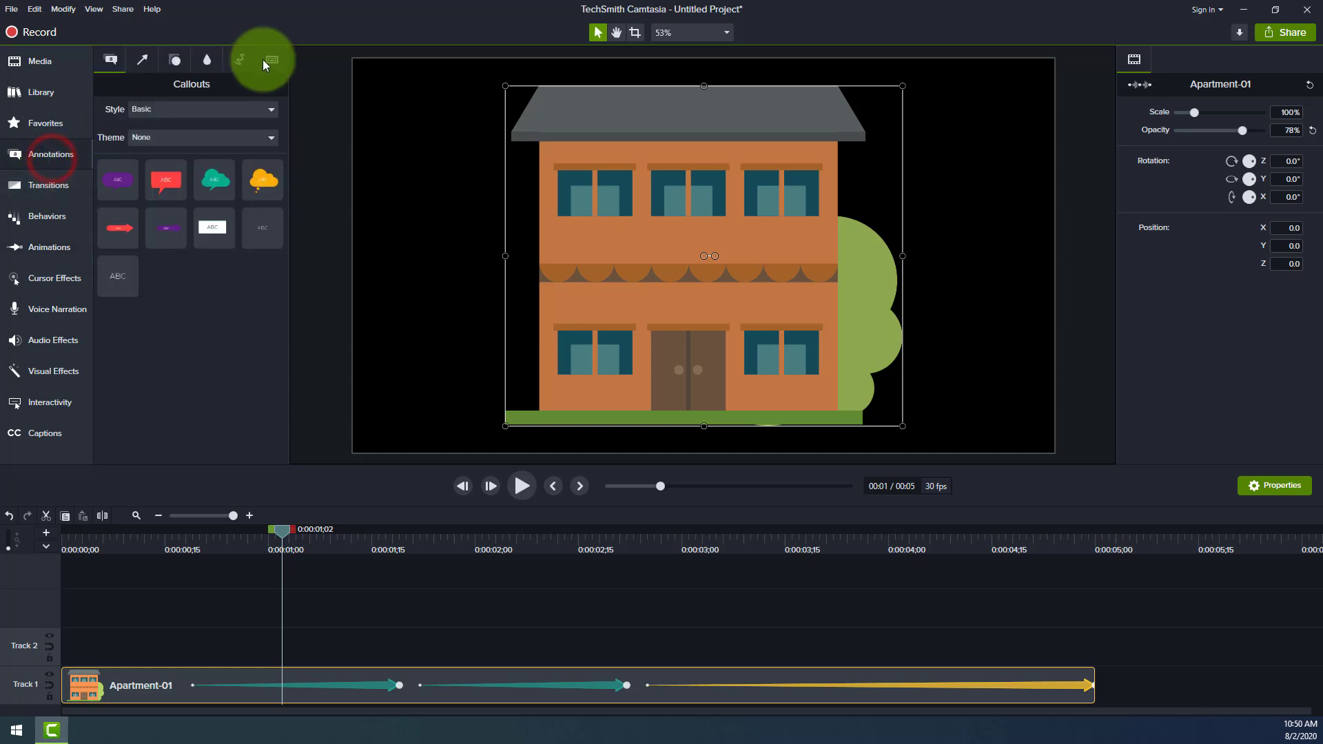
{"action": "left_click", "coordinate": [212, 58]}
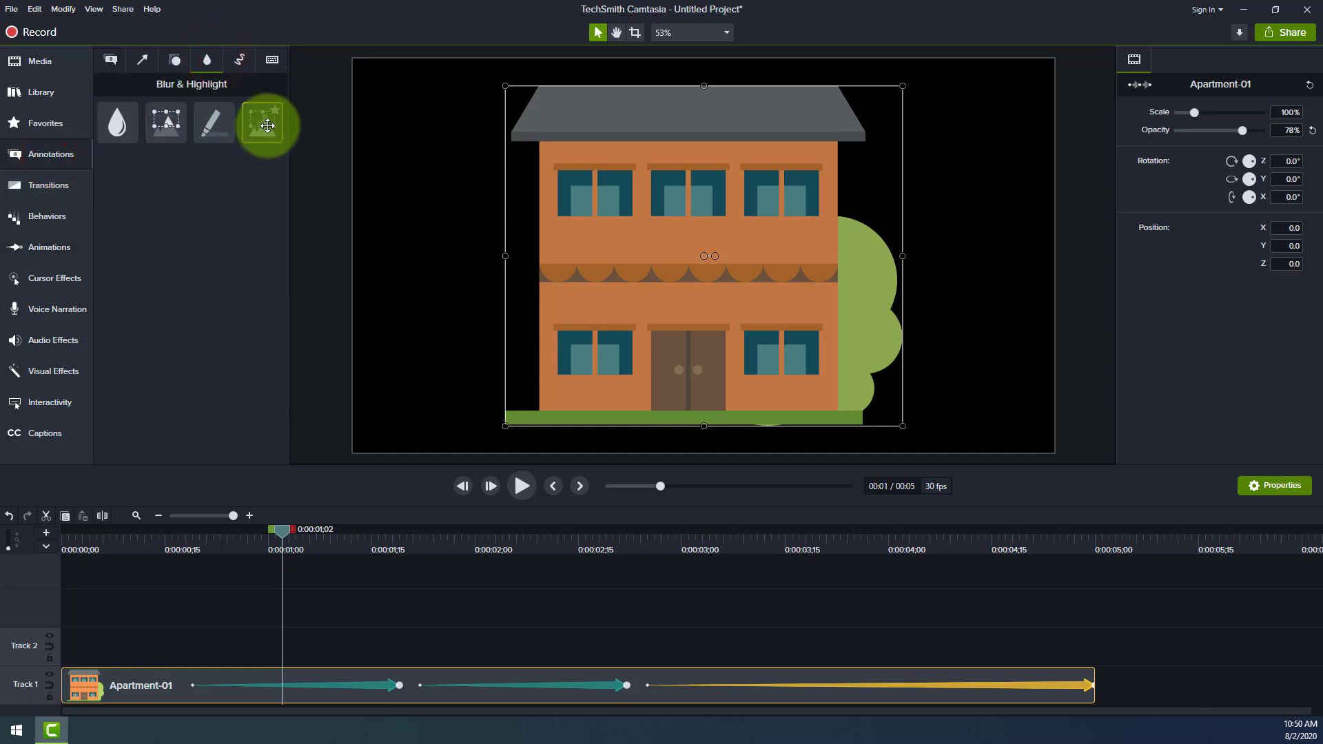
{"action": "mouse_move", "coordinate": [264, 124]}
{"action": "left_mouse_down"}
{"action": "mouse_move", "coordinate": [266, 177]}
{"action": "mouse_move", "coordinate": [525, 246]}
{"action": "mouse_move", "coordinate": [750, 195]}
{"action": "mouse_move", "coordinate": [832, 283]}
{"action": "mouse_move", "coordinate": [831, 271]}
{"action": "left_mouse_up"}
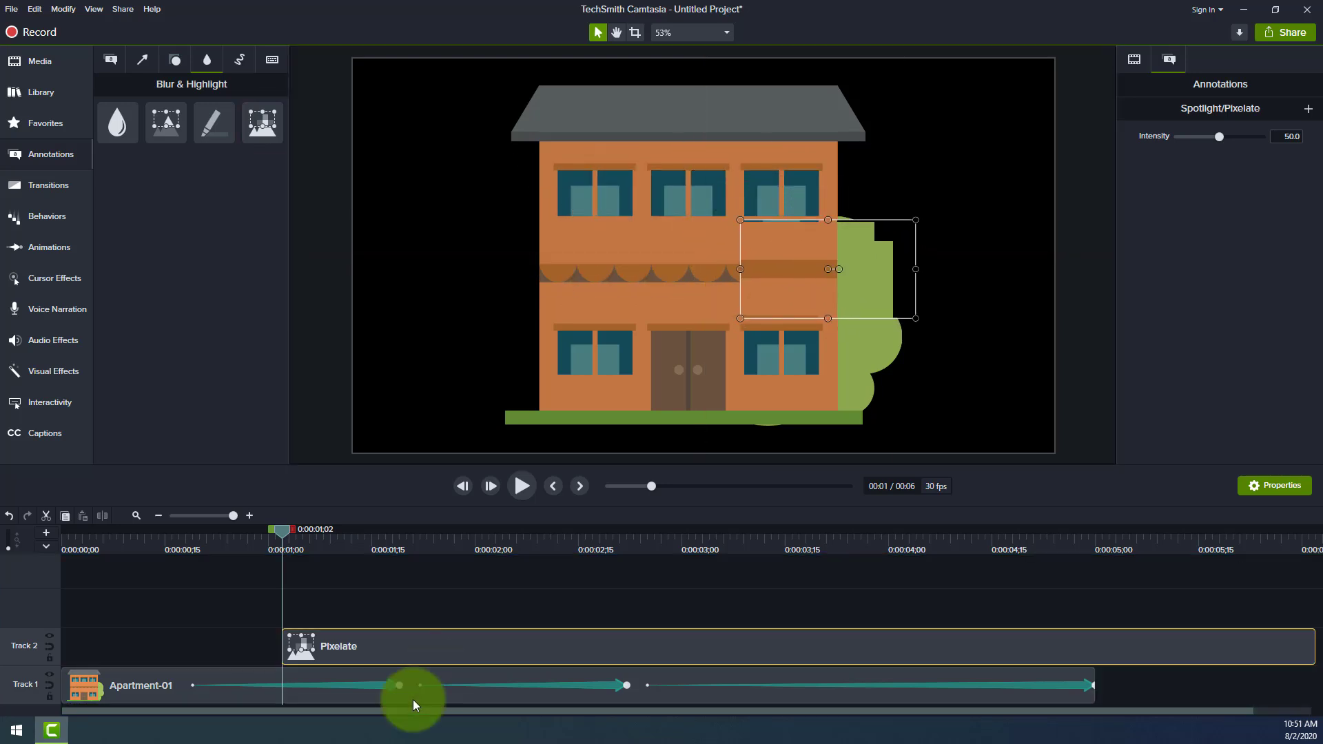
{"action": "left_click_drag", "start_coordinate": [474, 647], "coordinate": [190, 648]}
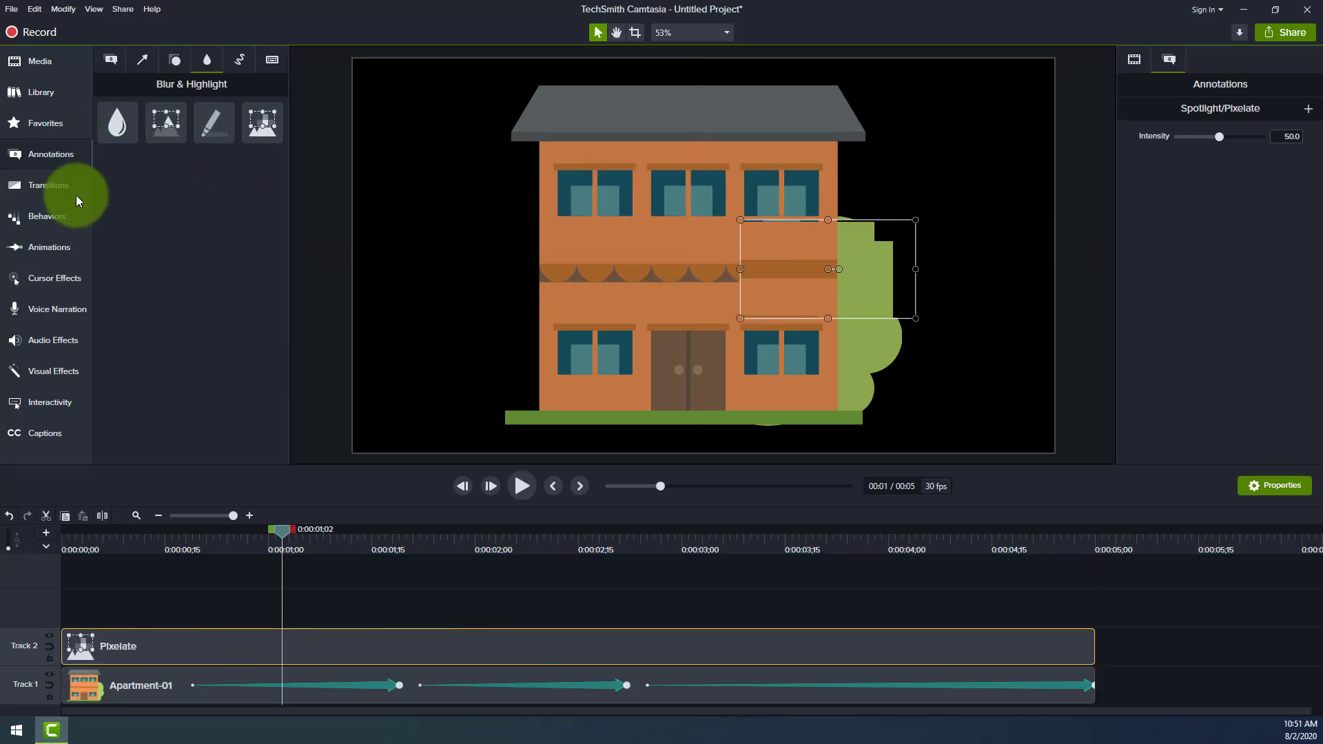
Add a Custom animation near the start of the Pixelate clip and move the pixelated area left to the building's centre at its end point
{"action": "left_click", "coordinate": [59, 248]}
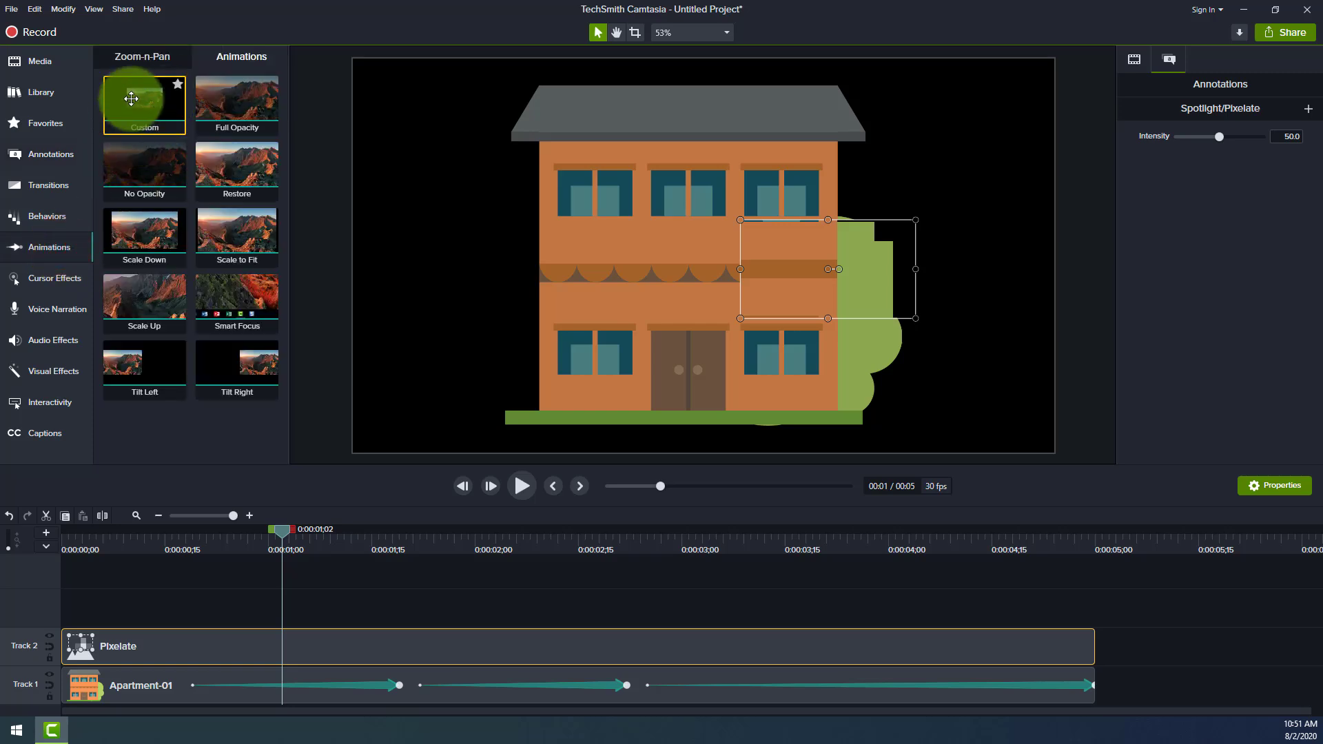
{"action": "left_click_drag", "start_coordinate": [135, 95], "coordinate": [289, 647]}
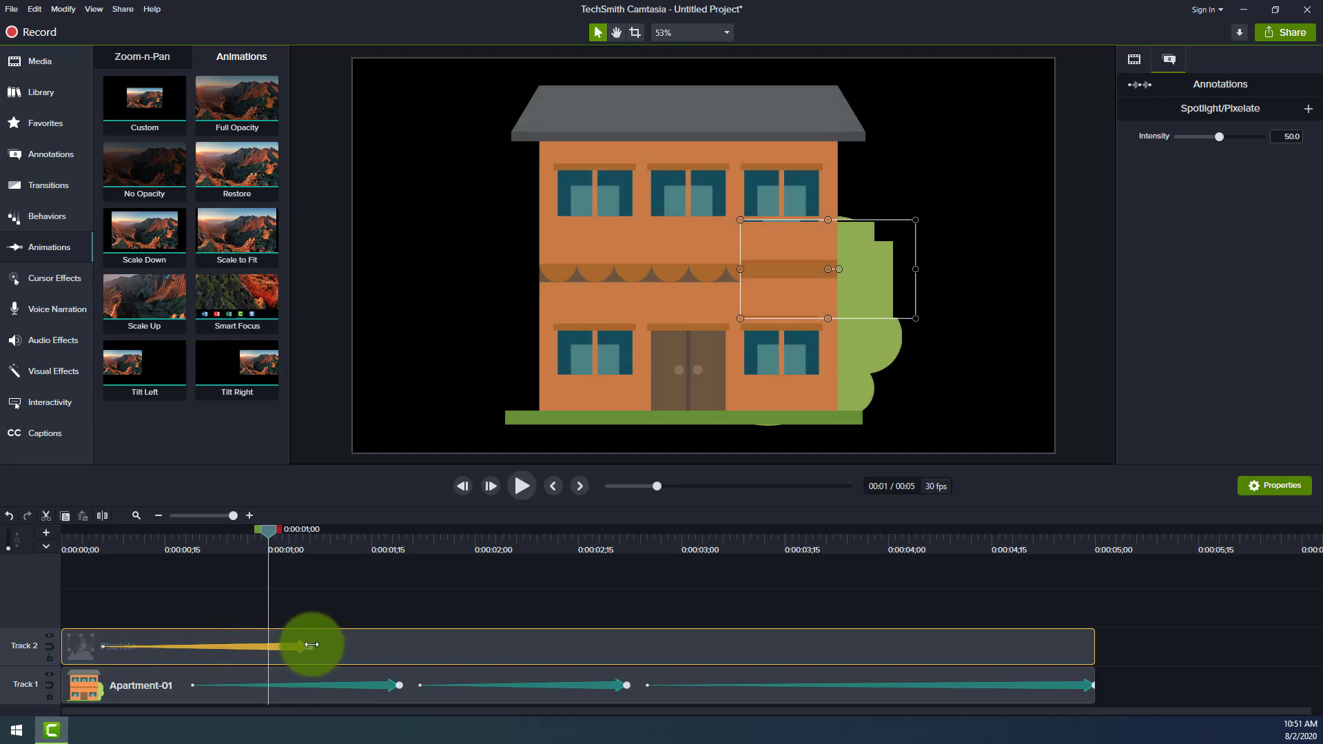
{"action": "left_click", "coordinate": [310, 647]}
{"action": "left_click_drag", "start_coordinate": [873, 281], "coordinate": [736, 282]}
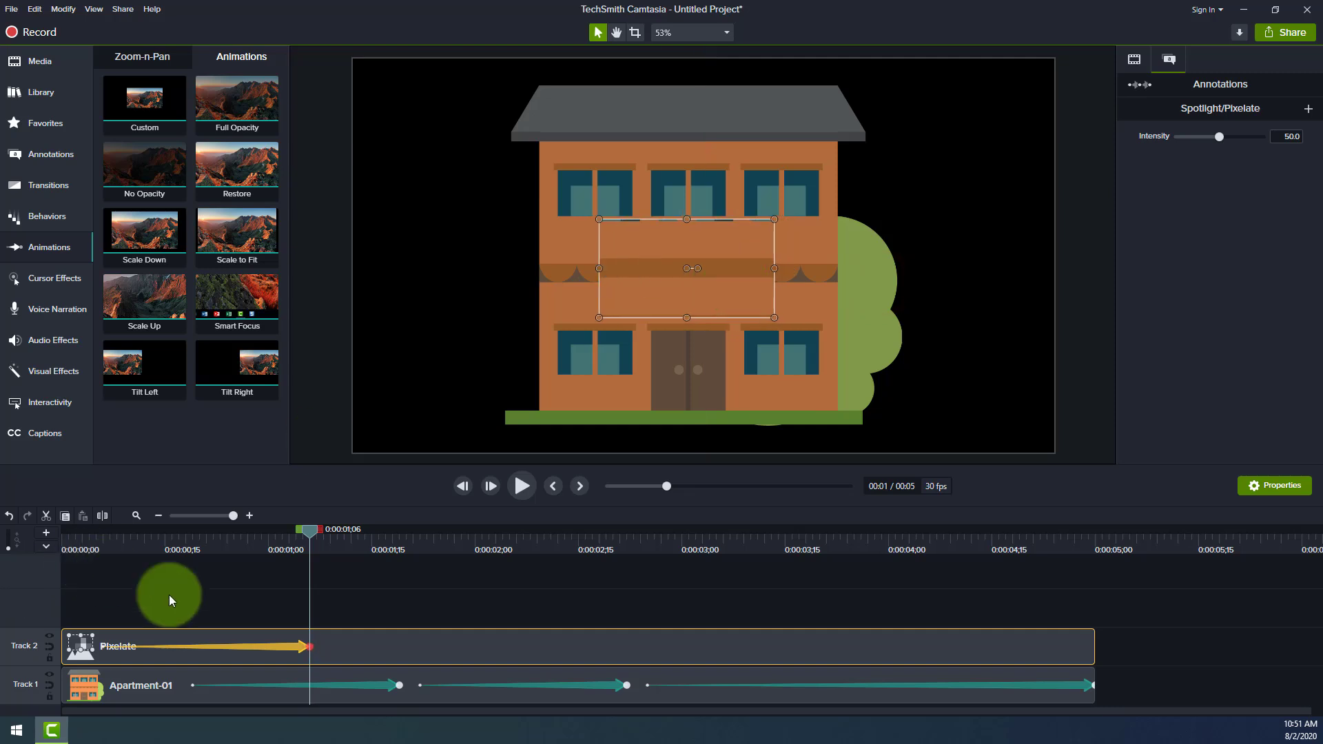
Play back the Pixelate clip's movement from the start of the timeline
{"action": "left_click_drag", "start_coordinate": [313, 538], "coordinate": [52, 547]}
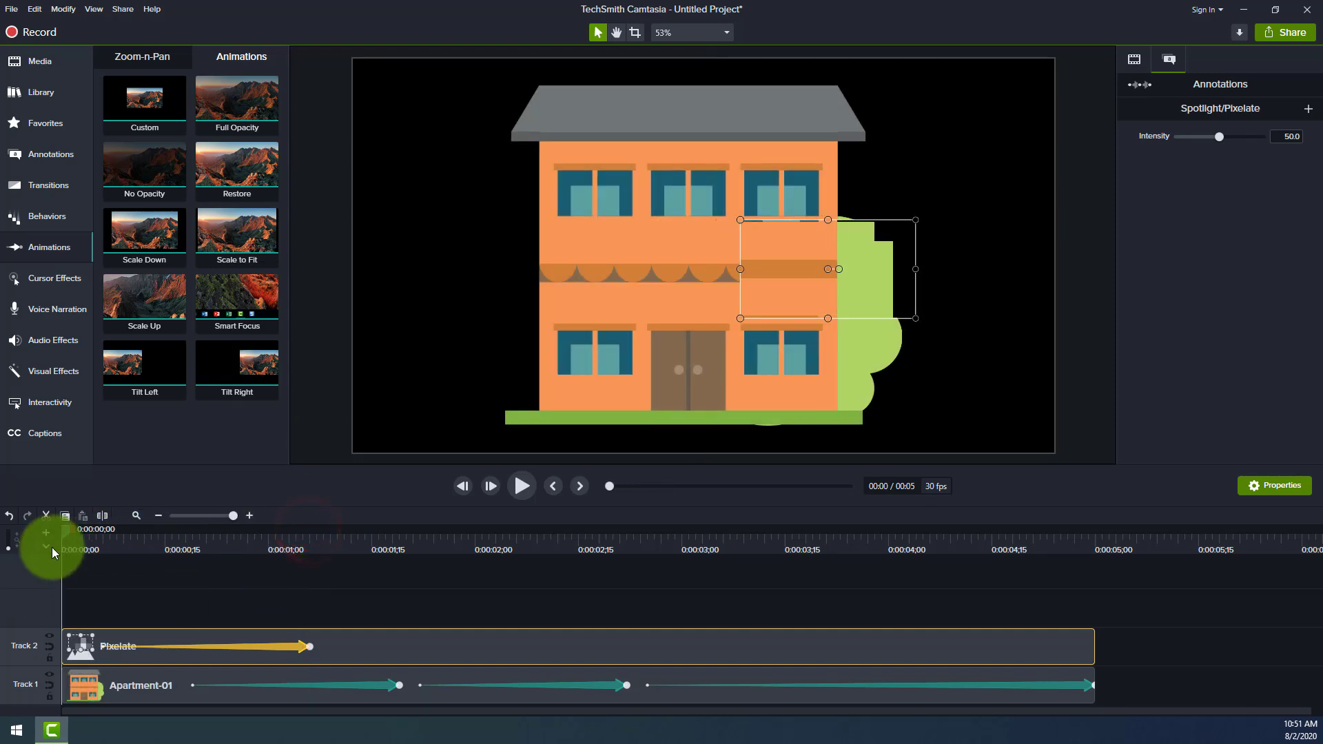
{"action": "key", "text": "space"}
{"action": "key", "text": "space"}
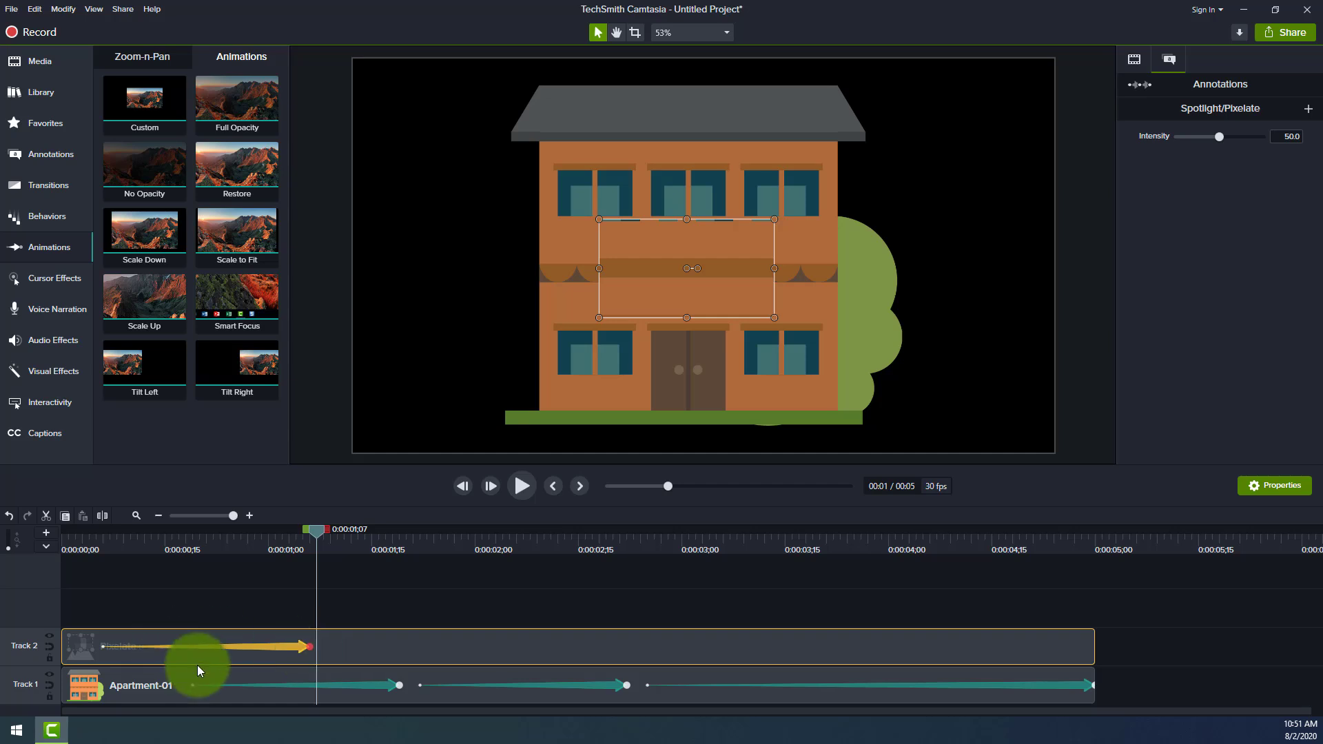
Shorten the Pixelate animation to end at 0:00:00;16 and move its end position right to the edge of the building's wall
{"action": "left_click_drag", "start_coordinate": [310, 646], "coordinate": [171, 643]}
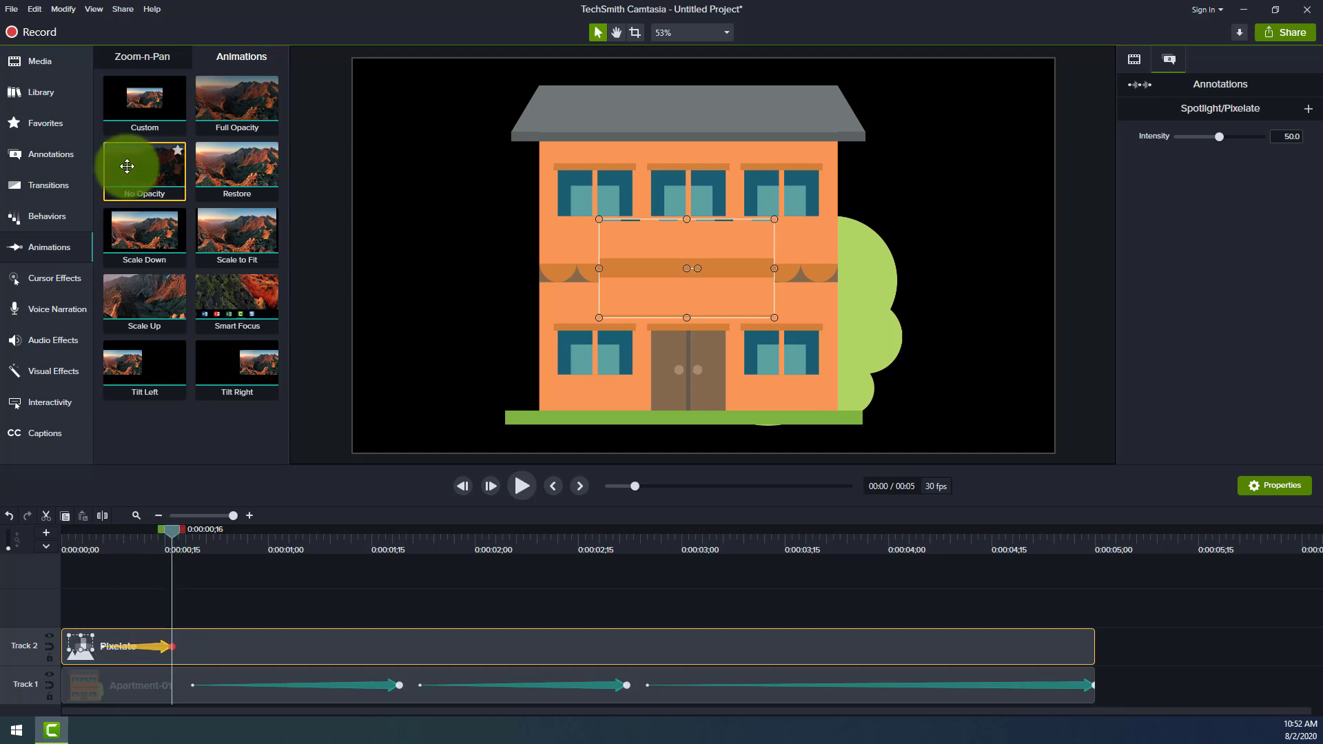
{"action": "left_click_drag", "start_coordinate": [173, 535], "coordinate": [103, 529]}
{"action": "left_click", "coordinate": [179, 645]}
{"action": "left_click", "coordinate": [171, 645]}
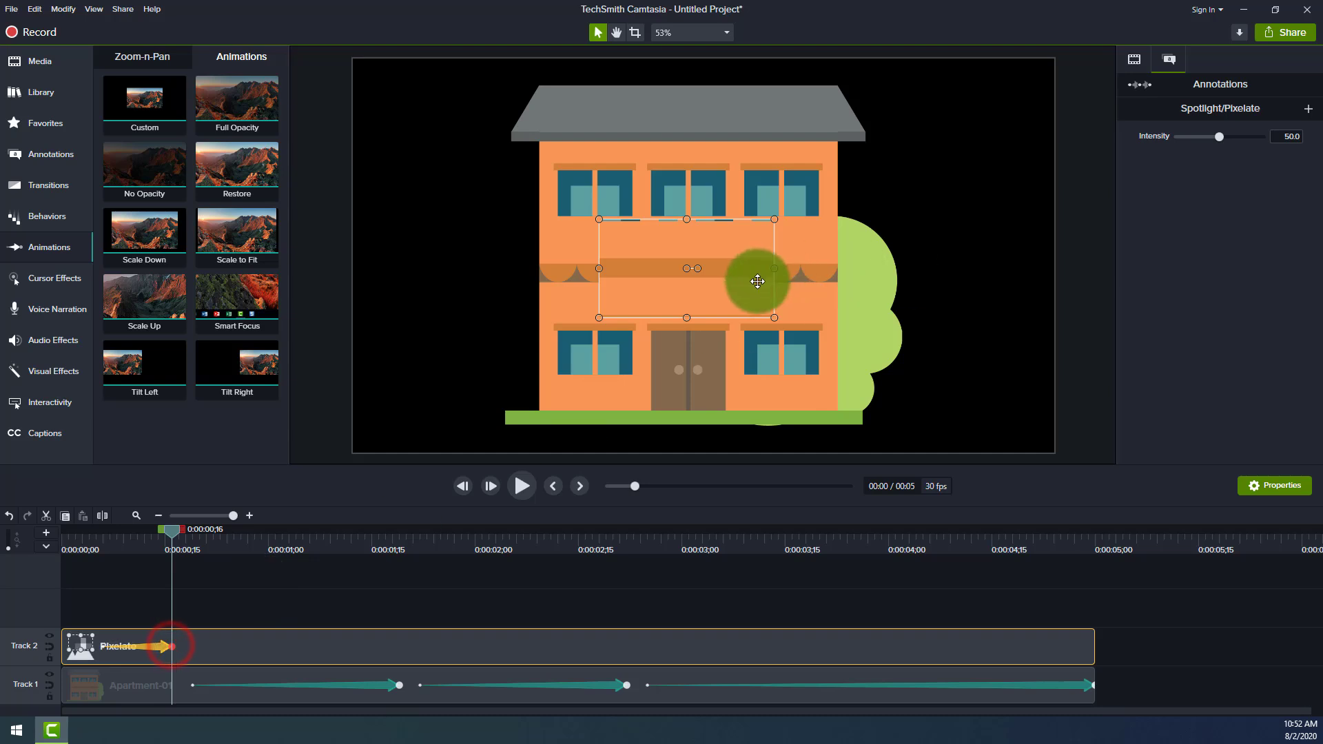
{"action": "left_click_drag", "start_coordinate": [757, 284], "coordinate": [819, 282]}
Add a second, short Custom animation directly after the Pixelate clip's first one and move the pixelated area down over the lower window and door
{"action": "left_click_drag", "start_coordinate": [175, 527], "coordinate": [229, 522]}
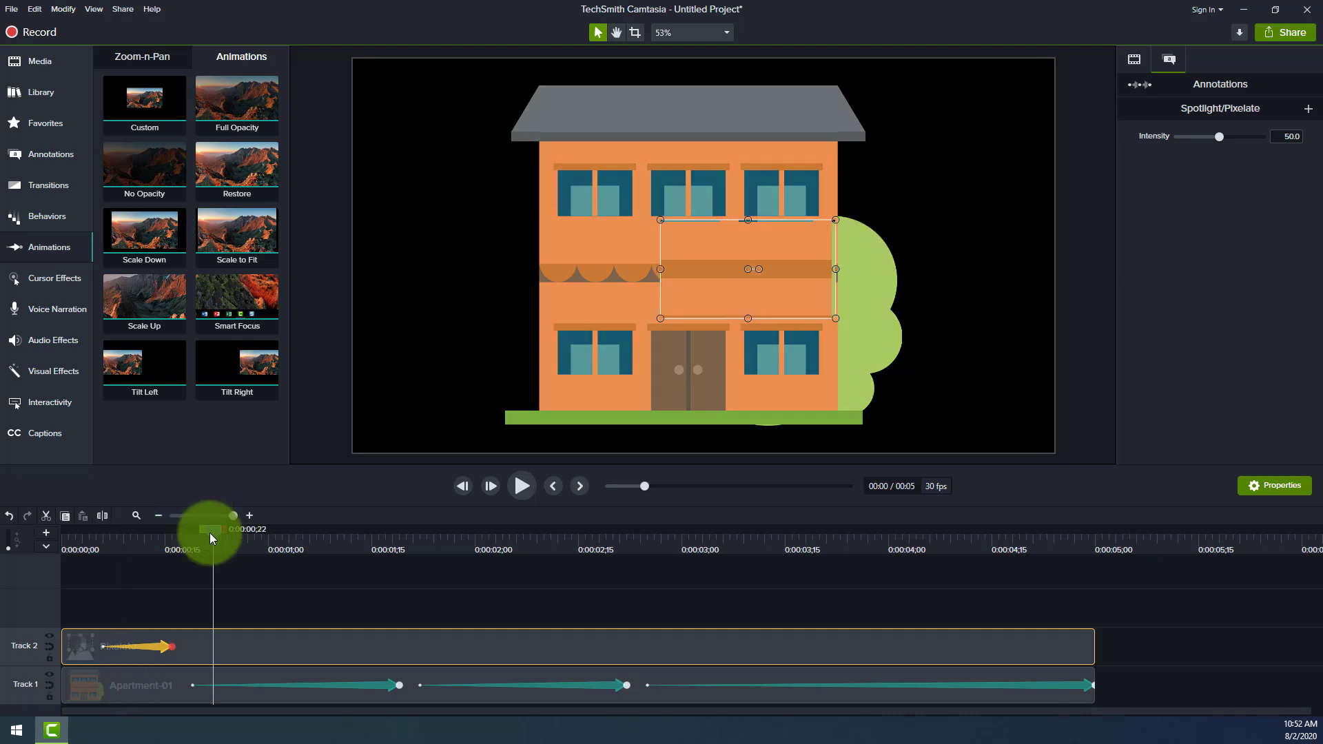
{"action": "left_click_drag", "start_coordinate": [139, 103], "coordinate": [308, 648]}
{"action": "left_click_drag", "start_coordinate": [399, 646], "coordinate": [179, 645]}
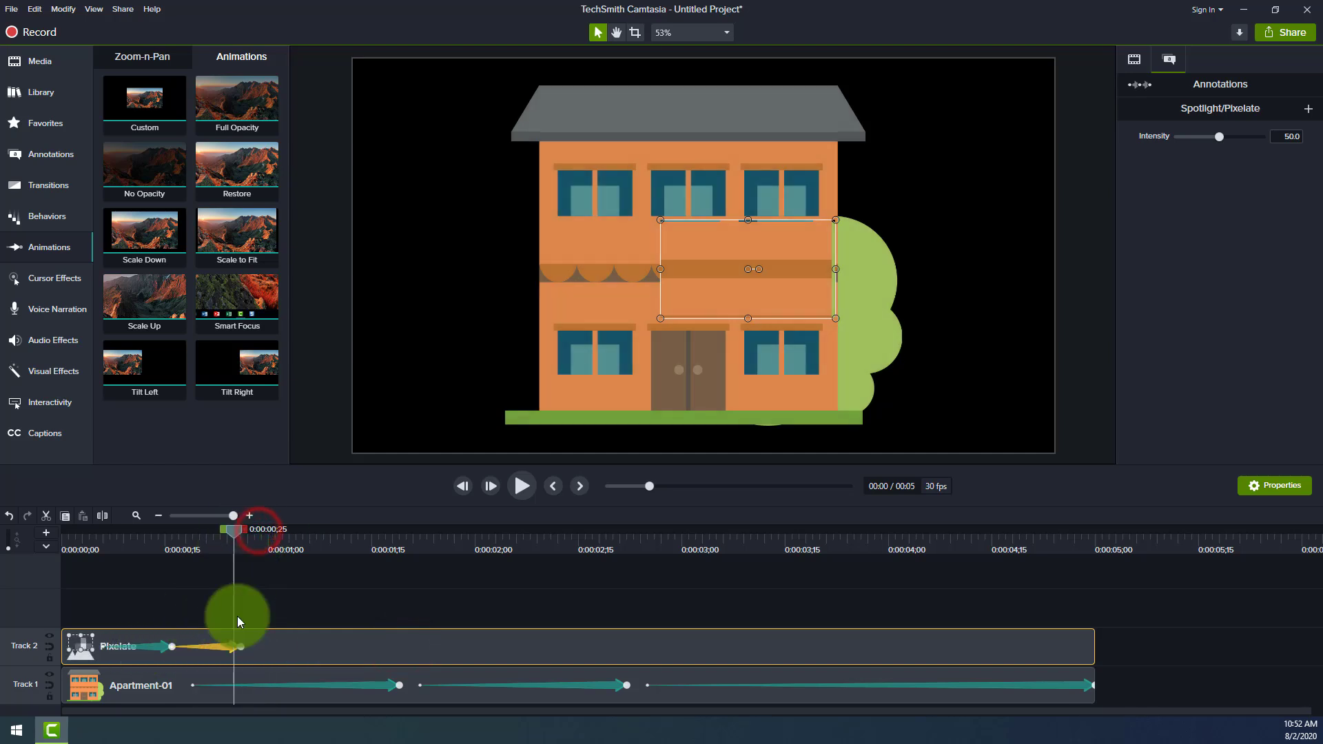
{"action": "left_click", "coordinate": [240, 646]}
{"action": "left_click_drag", "start_coordinate": [719, 279], "coordinate": [724, 339]}
Play back both Pixelate animations from the start of the first one
{"action": "left_click", "coordinate": [233, 529]}
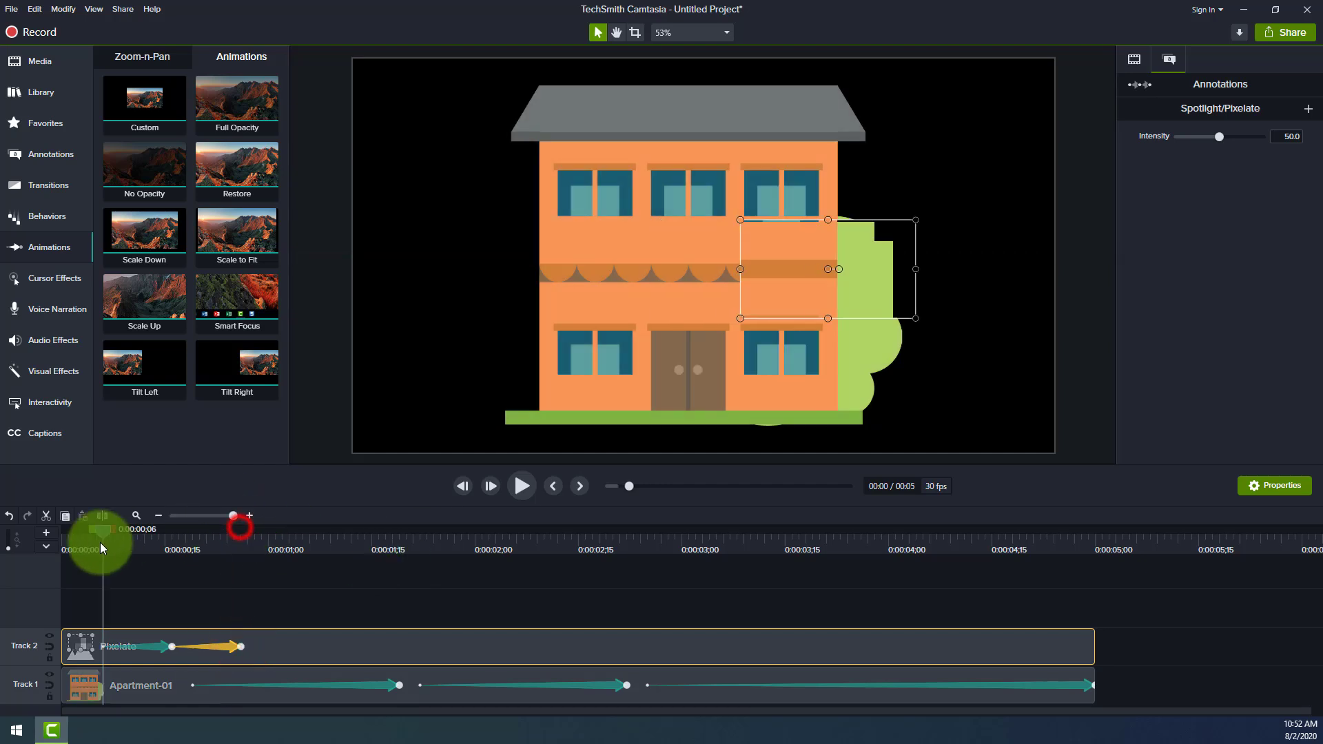
{"action": "key", "text": "space"}
{"action": "key", "text": "space"}
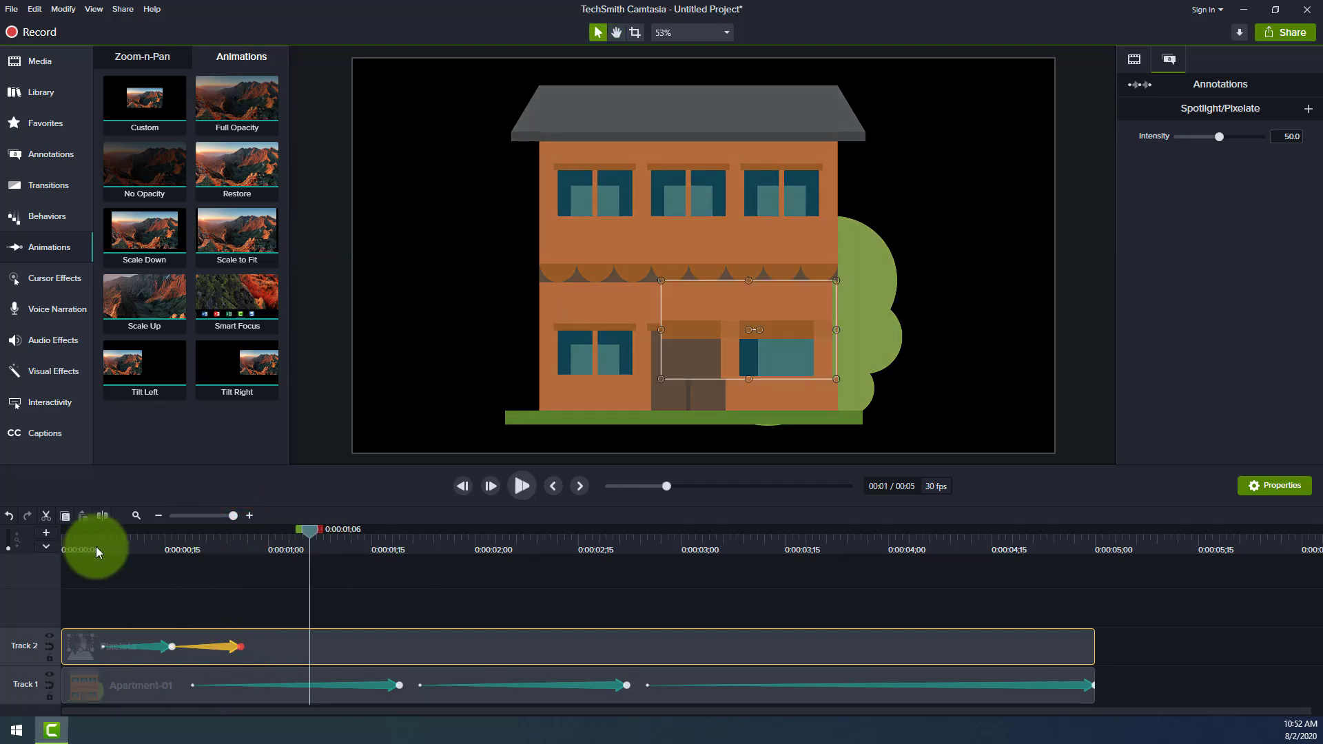